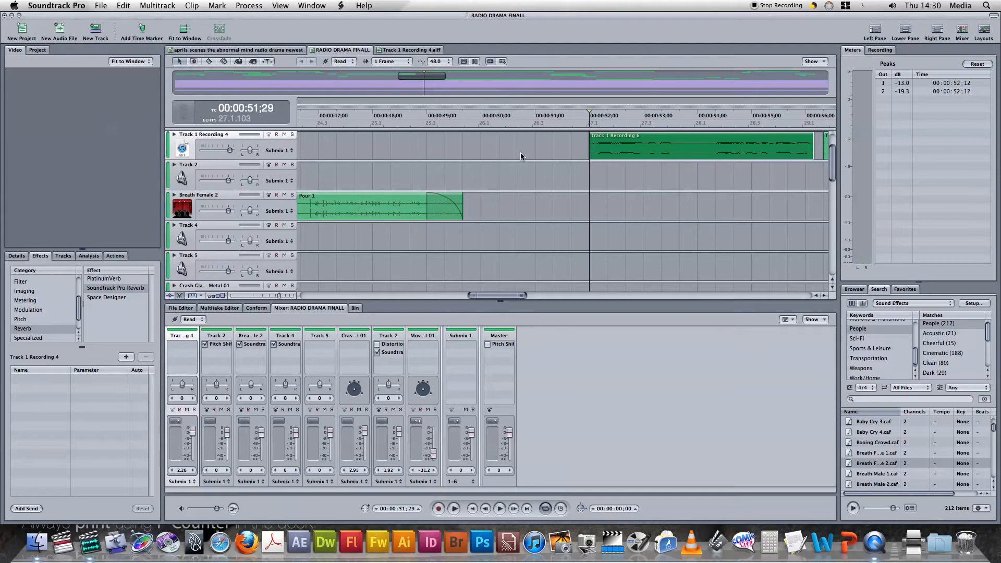
Show Track 1 Recording 4's envelopes and add volume points at 00:00:51;29 and 00:00:55;29, lower at the first, and play the passage
click(174, 135)
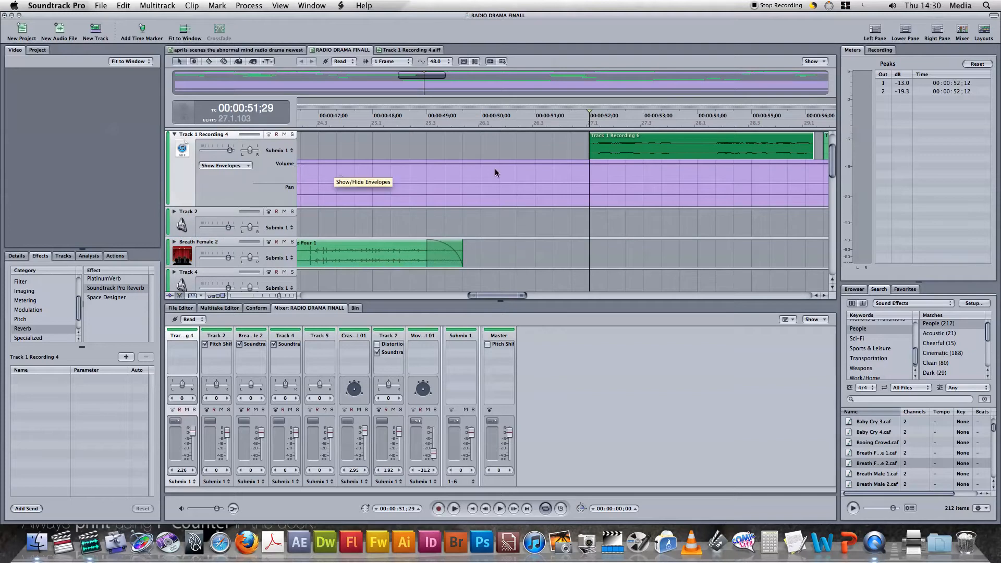
click(590, 167)
click(590, 167)
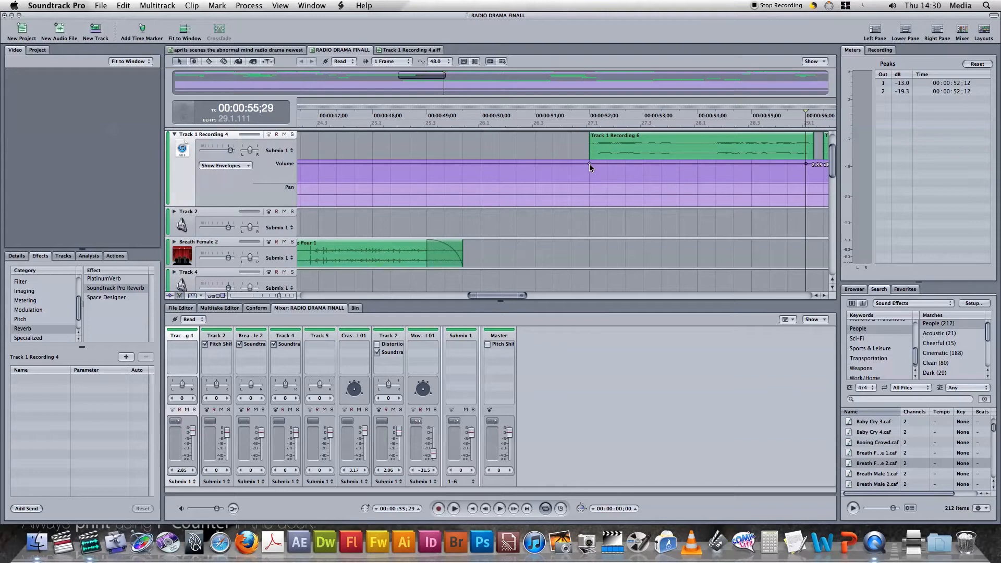
drag(589, 165, 590, 176)
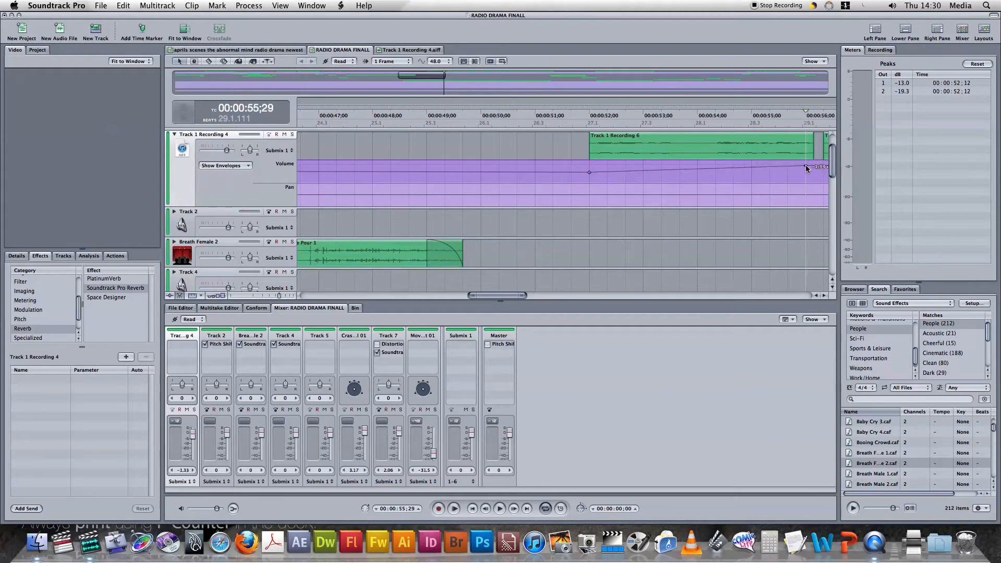
click(580, 150)
key(space)
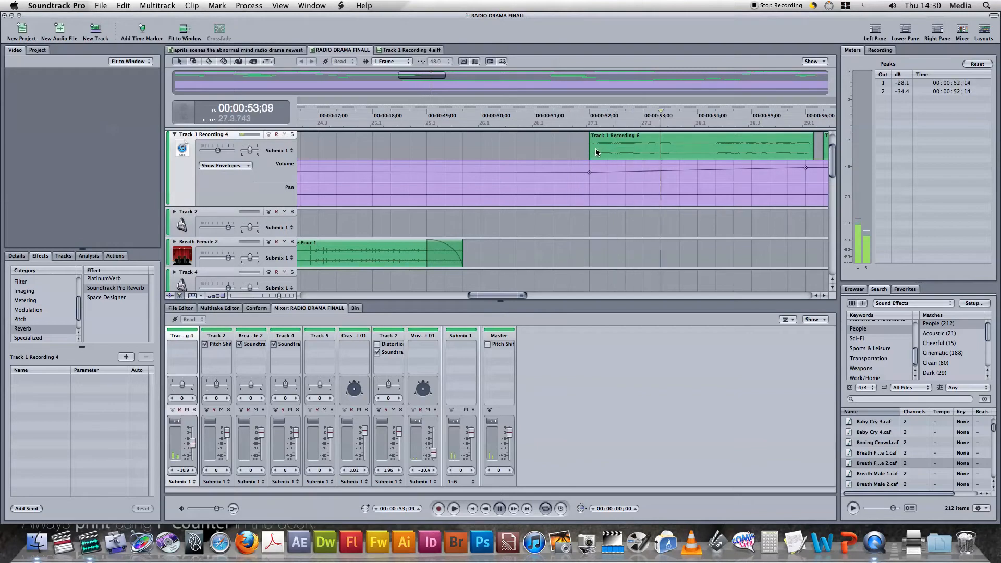
key(space)
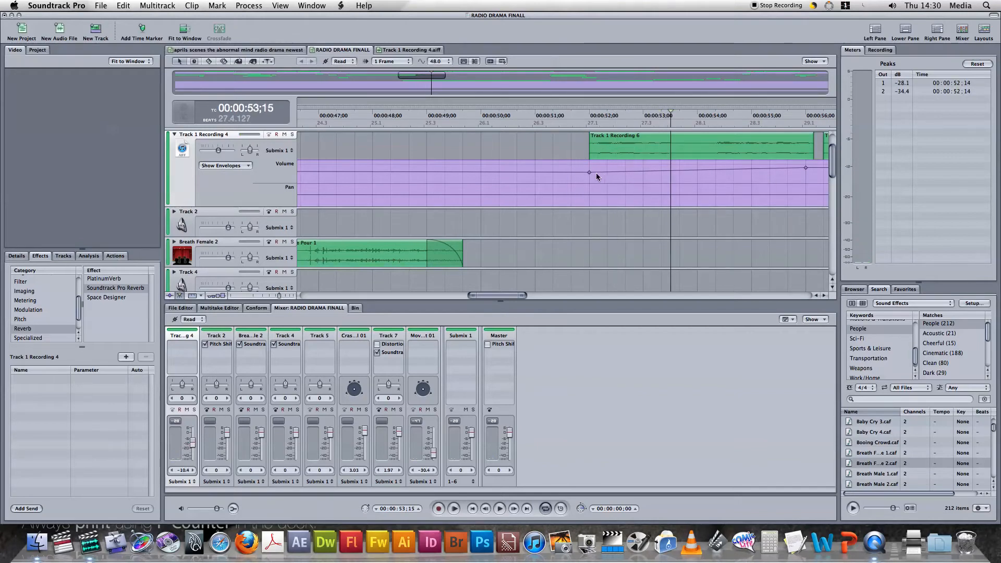
Raise Track 1 Recording 4's volume point at 00:00:51;29 to 6 dB so the level falls towards the second point, and play it back
drag(589, 173, 592, 162)
click(559, 140)
key(space)
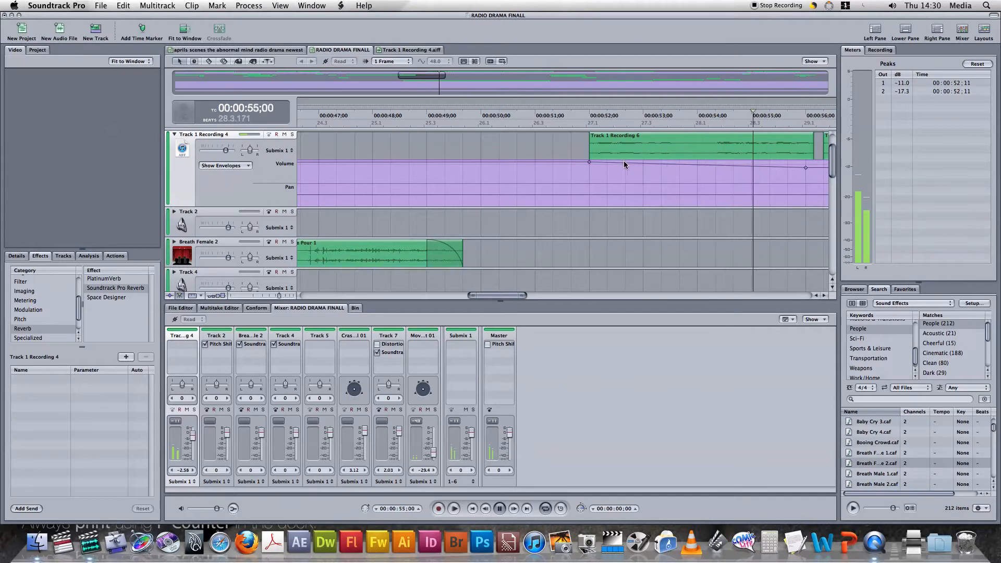
key(space)
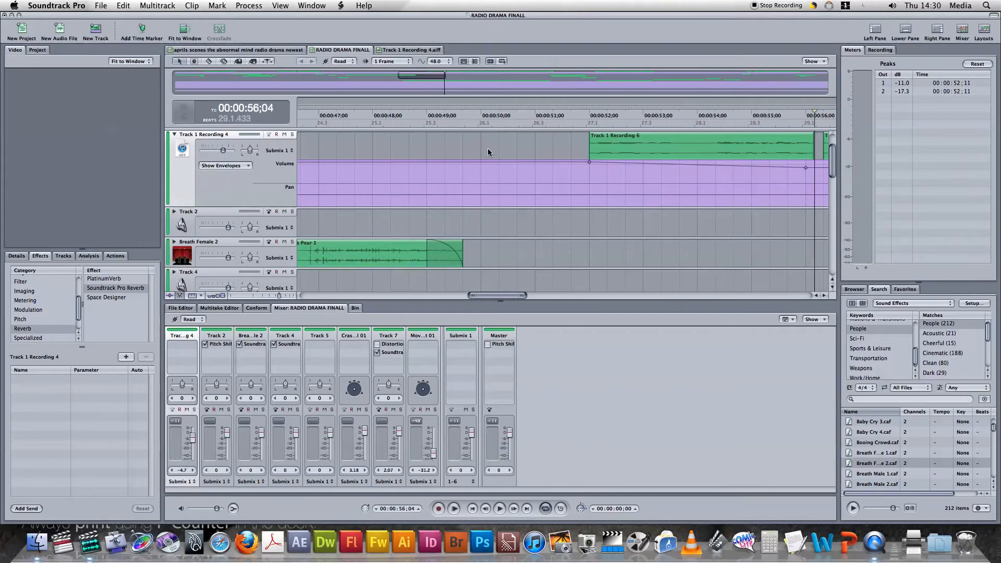
Add pan points to Track 1 Recording 4, centered at 00:00:51;29 and 67% left at 00:00:54;29, and hide the envelopes after playback
click(299, 193)
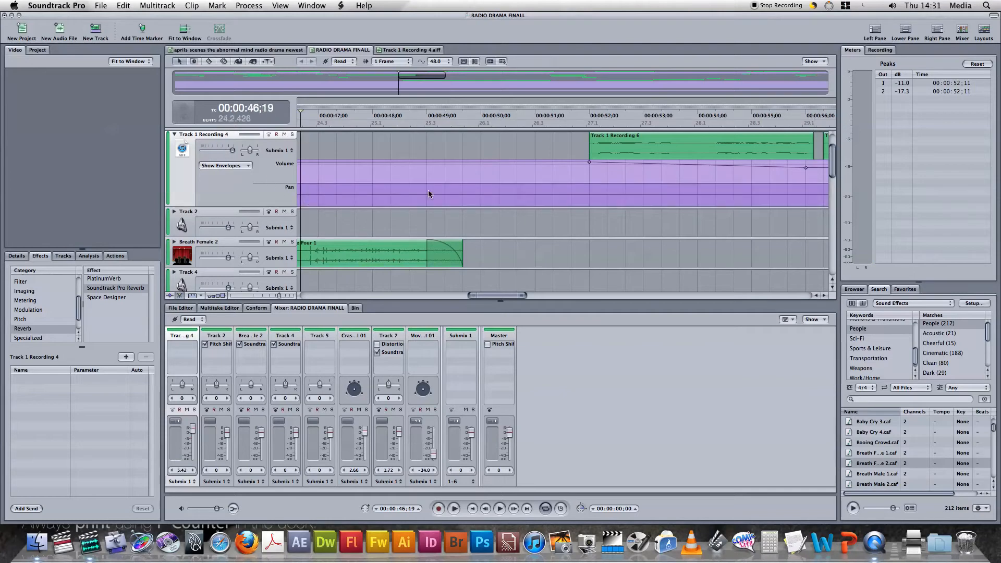
click(588, 195)
click(589, 195)
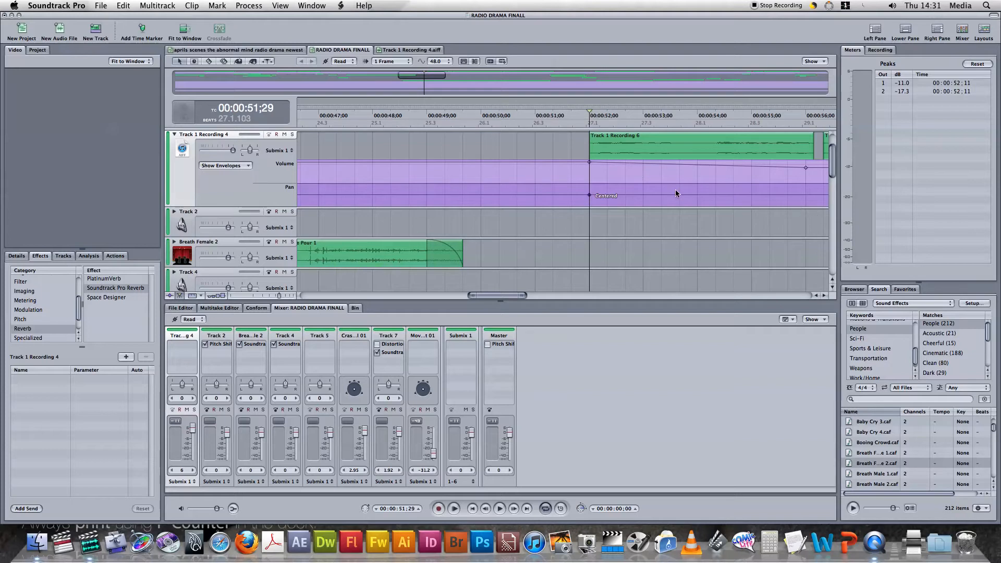
click(753, 197)
drag(752, 197, 752, 190)
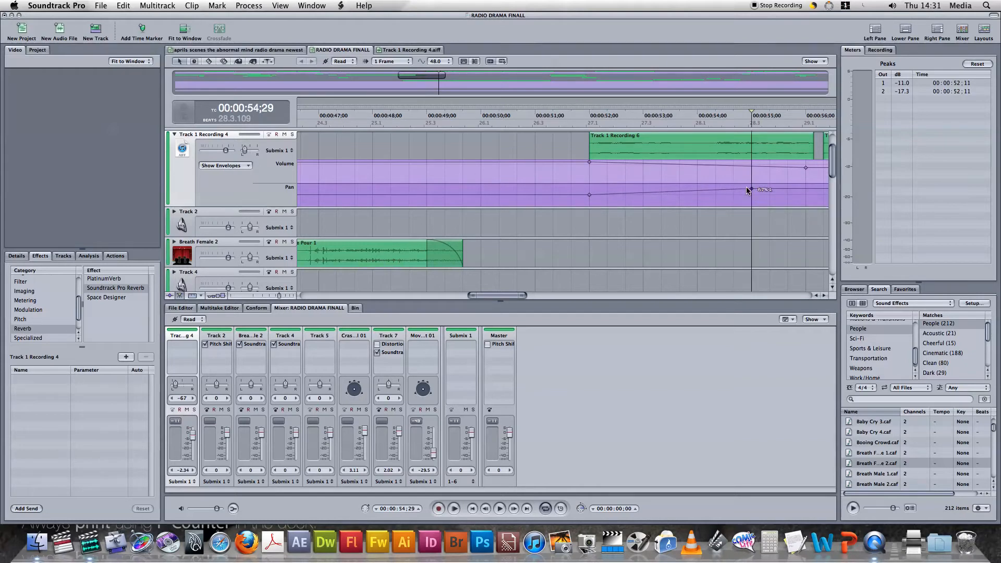
click(624, 177)
key(space)
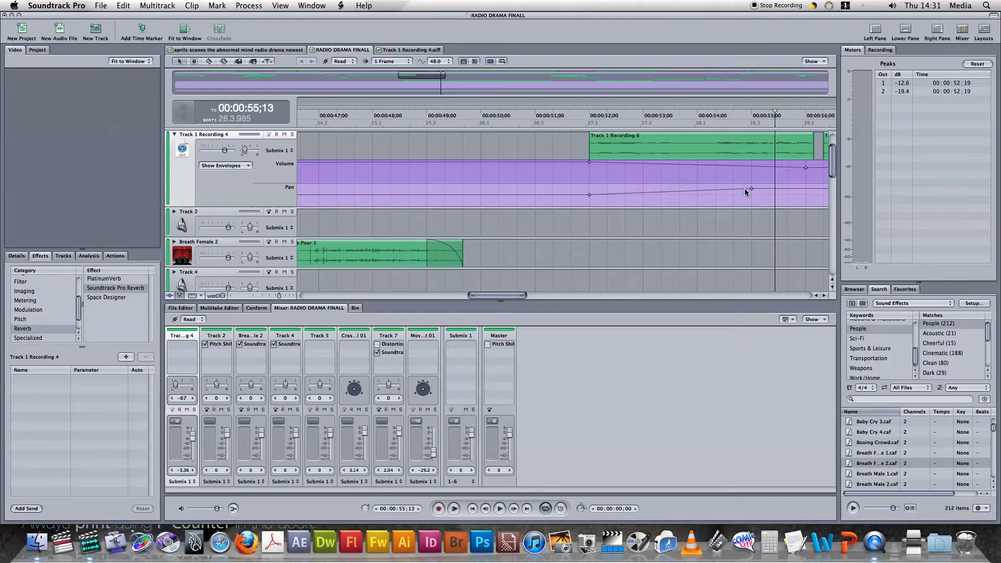
click(175, 135)
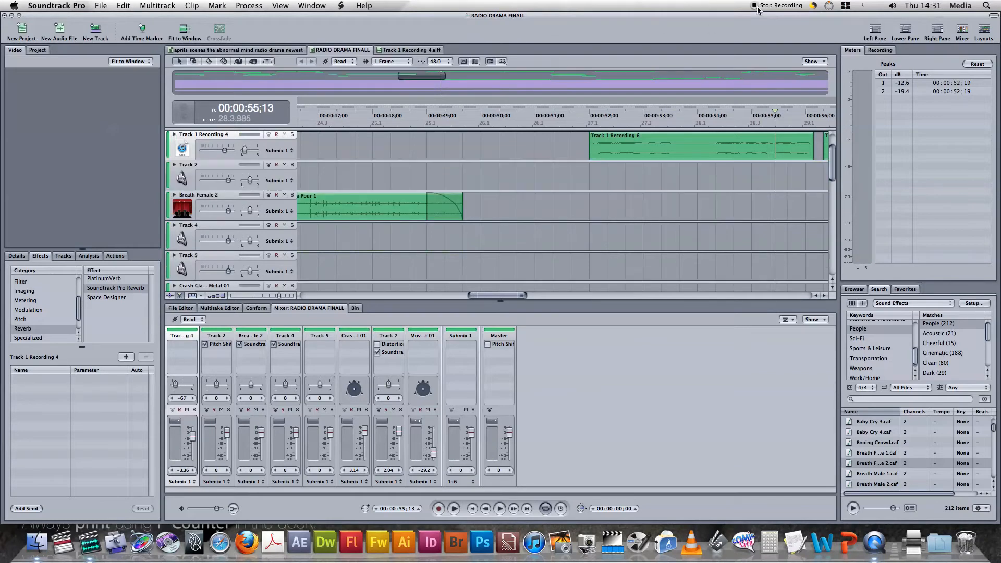
Look along Track 1 Recording 4 to its last voice clip and listen to the passage after about 00:01:15;11
click(824, 296)
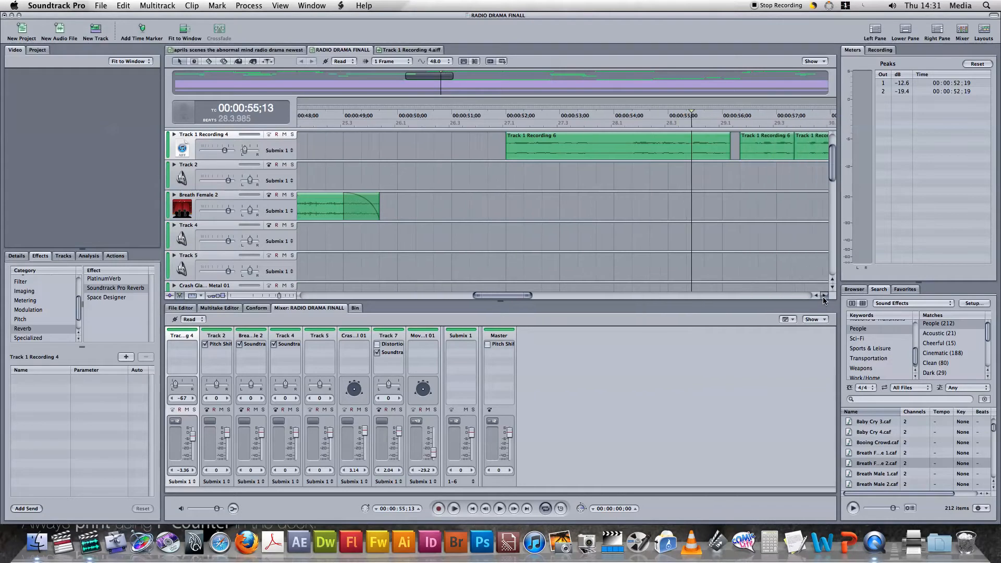
click(824, 296)
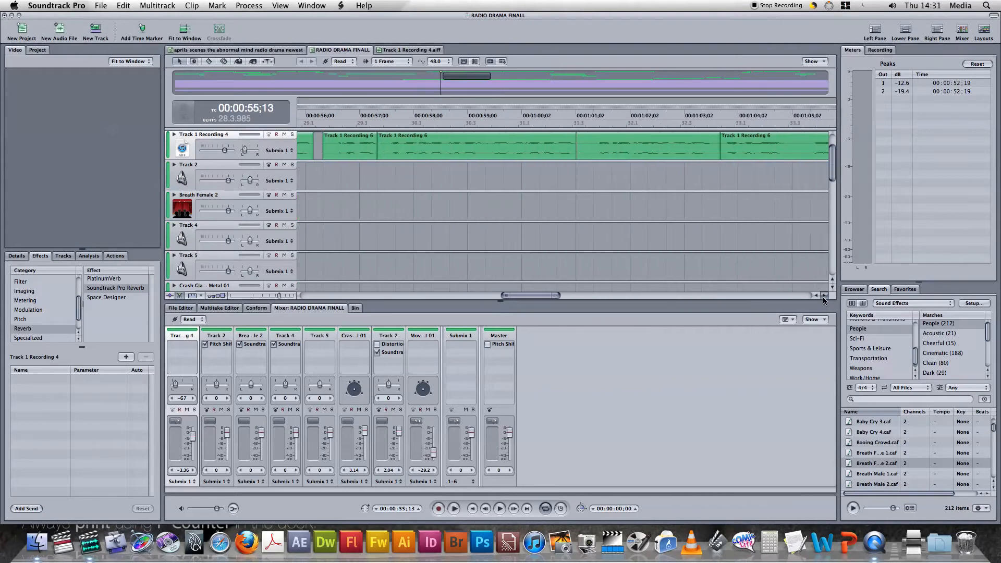
click(824, 297)
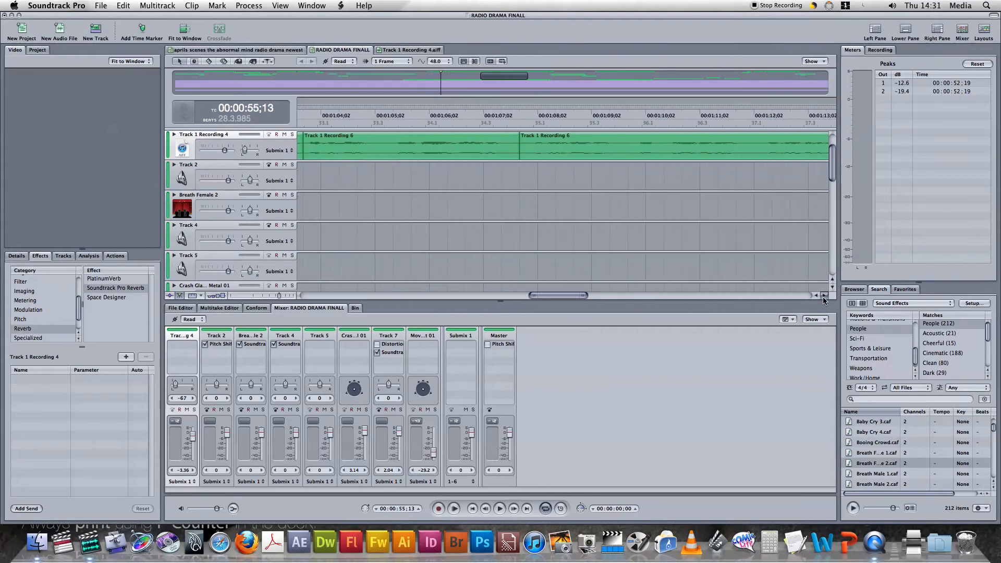
click(824, 296)
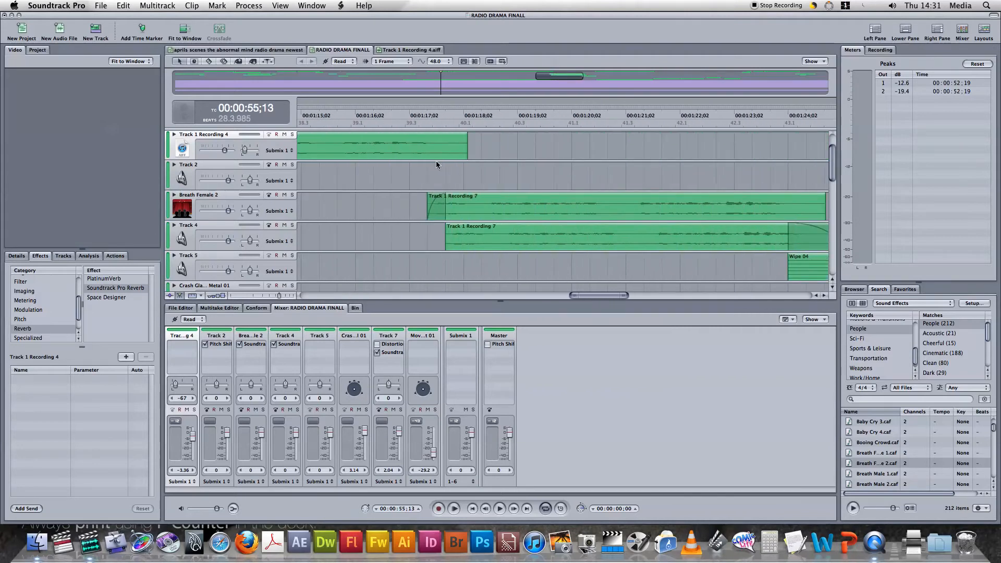
click(410, 149)
click(336, 151)
key(space)
key(space)
click(319, 147)
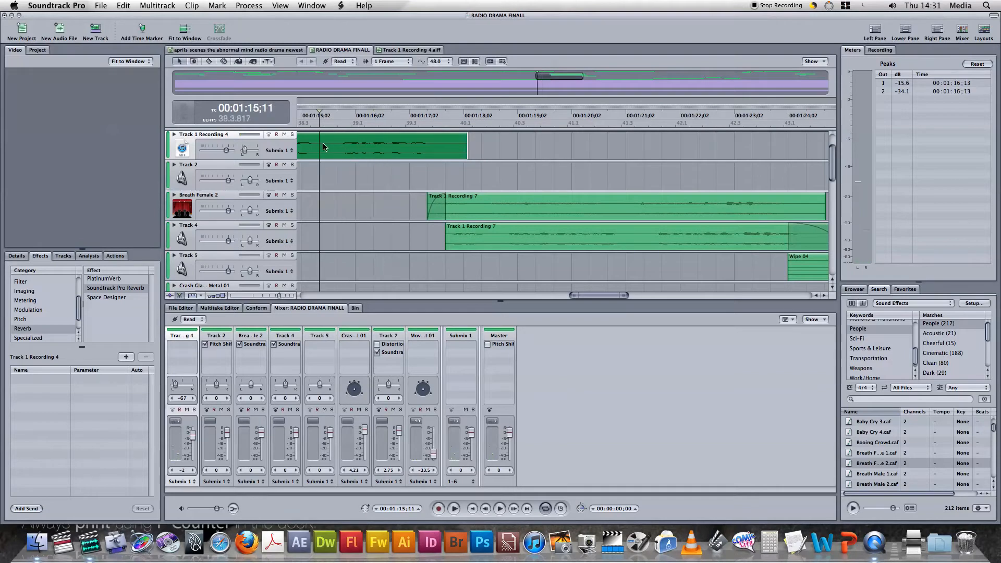
Split the Track 1 Recording 6 clip with the Blade tool at 00:00:58;29 and at about 00:01:00;10
click(817, 296)
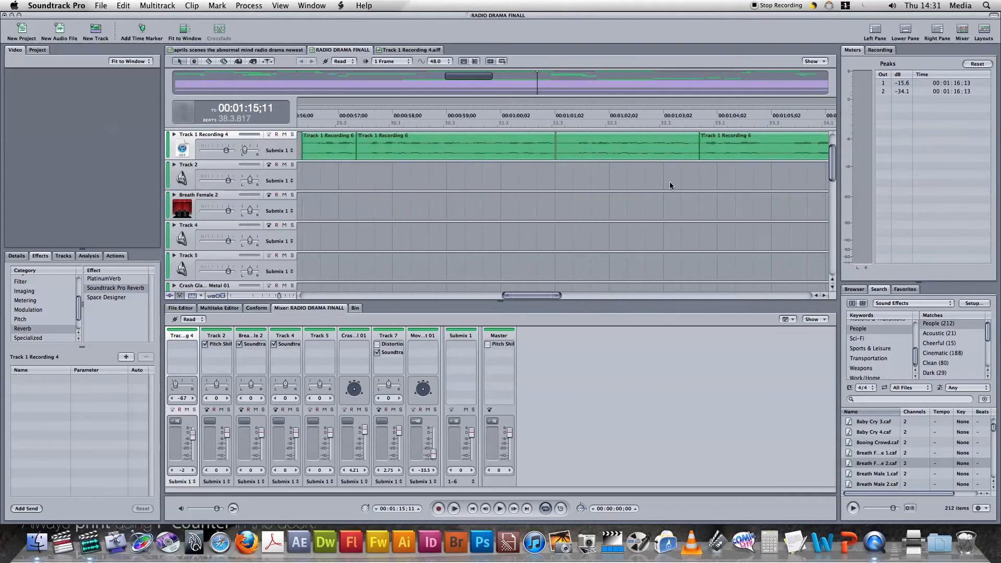
click(445, 146)
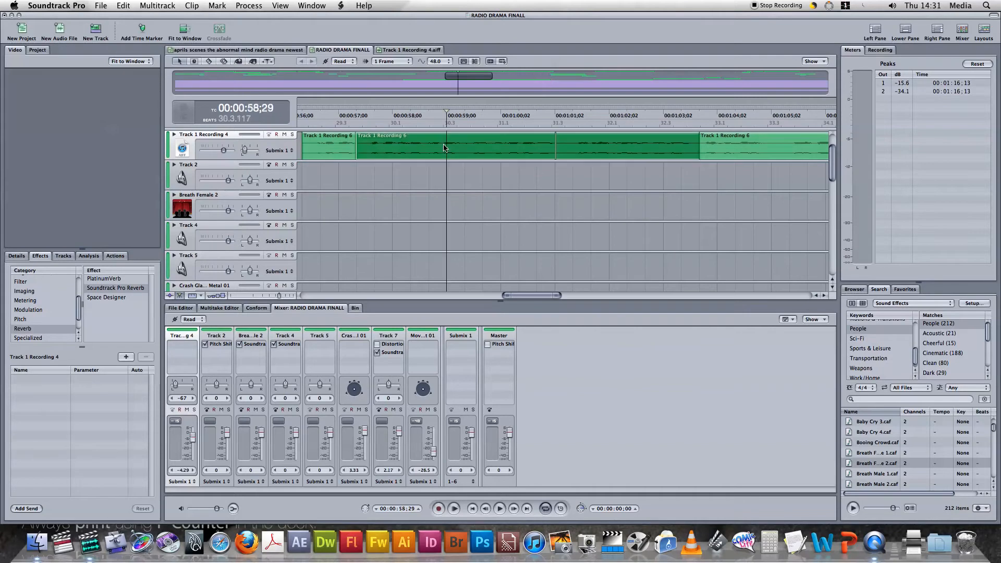
click(480, 149)
click(445, 148)
key(b)
click(453, 148)
click(519, 156)
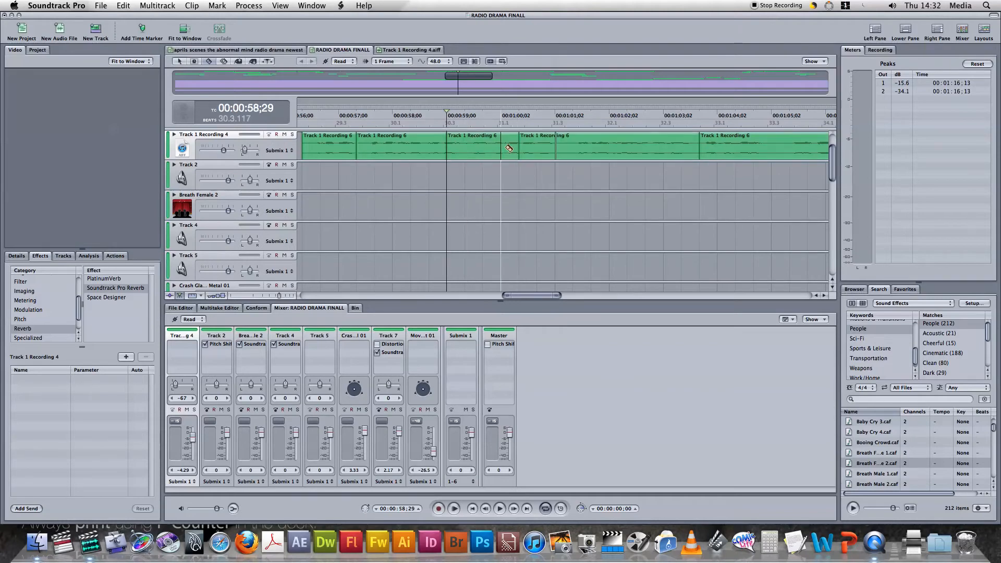
Delete the short clip segment between the two new cuts on Track 1 Recording 4, and undo the deletion
key(a)
click(482, 153)
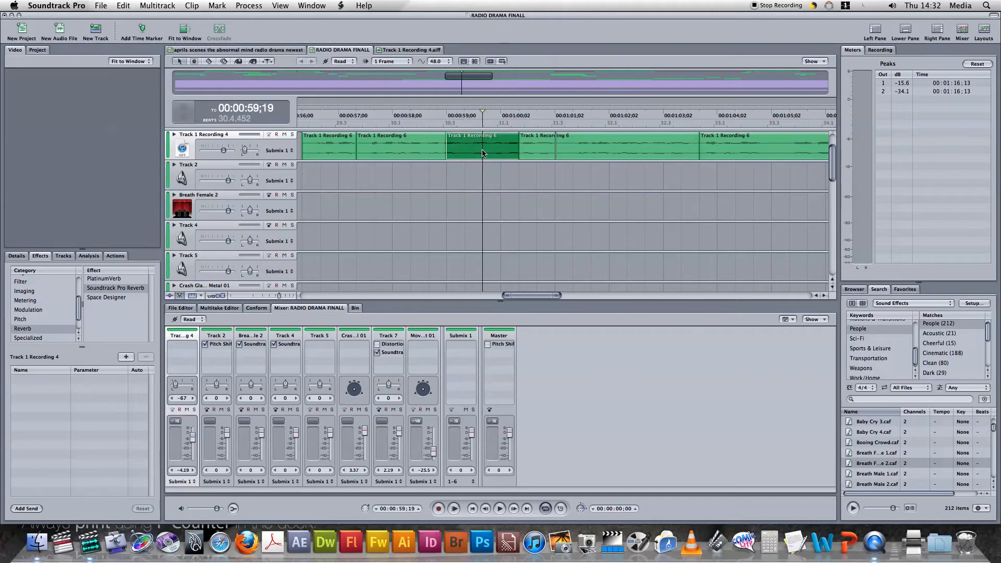
key(Delete)
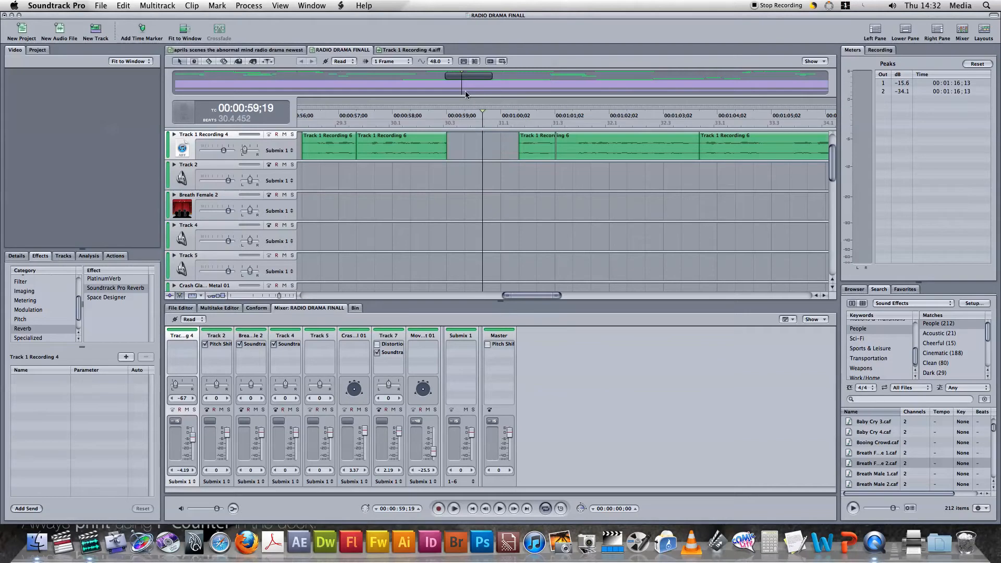
click(123, 5)
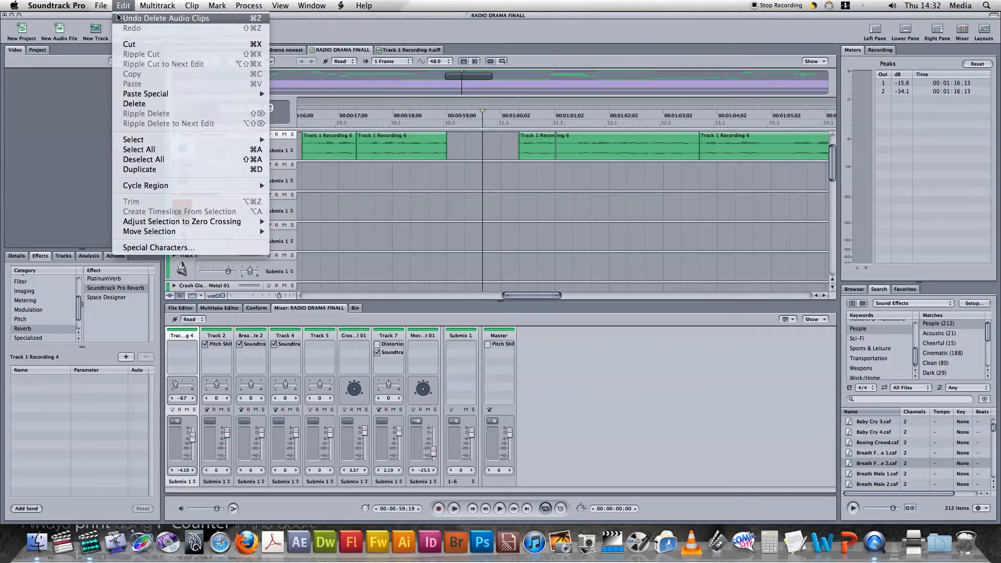
click(157, 16)
Go back along the timeline to the Door 01 clip on the Breath Female 2 track and select it
click(589, 206)
click(816, 295)
click(816, 296)
click(816, 295)
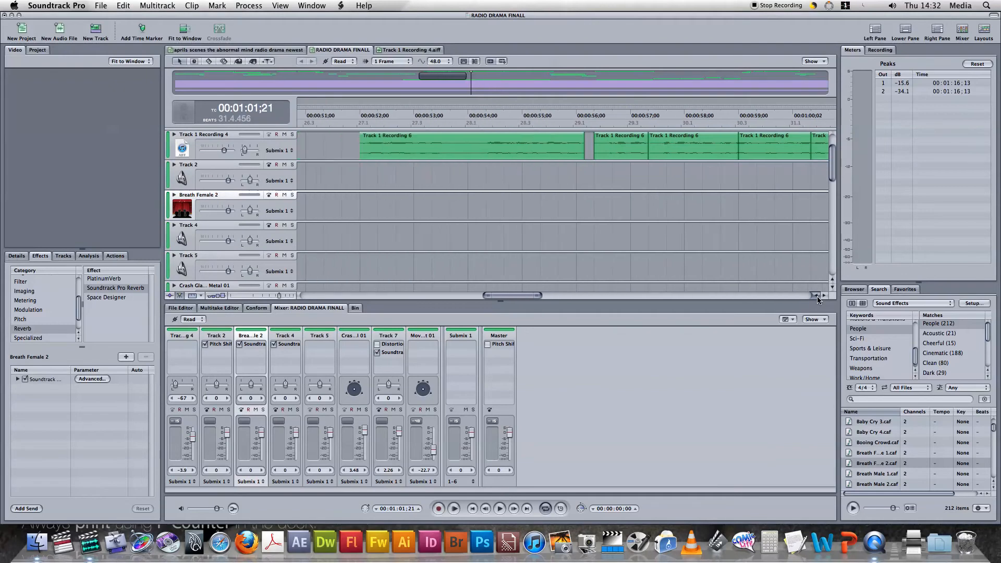
mouse_move(536, 149)
mouse_down()
mouse_move(412, 150)
mouse_move(549, 156)
mouse_up()
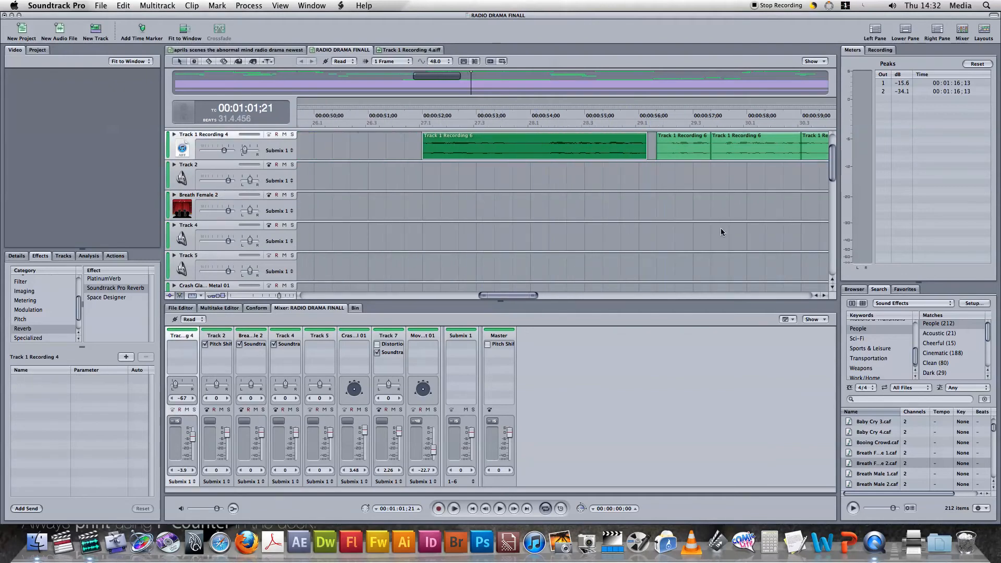
click(816, 296)
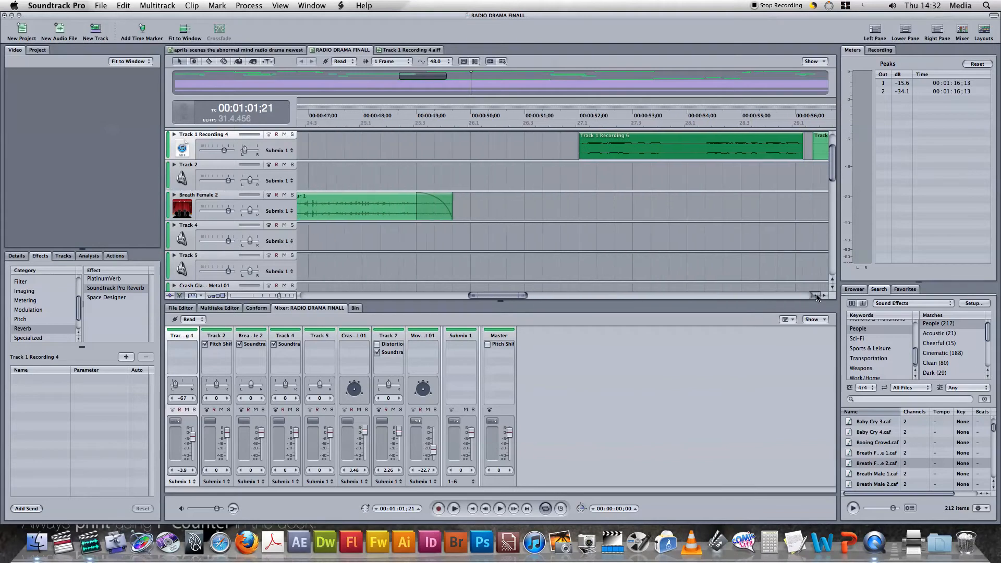
drag(816, 295, 816, 296)
click(485, 213)
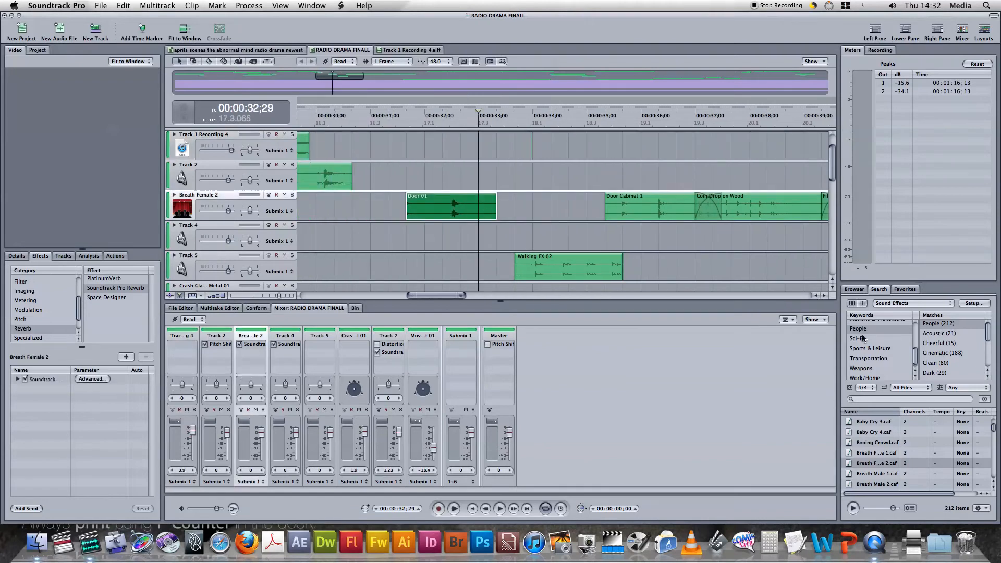
Filter the sound effects by the Work/Home keyword and browse the listed files as far as the bottle sounds
drag(916, 356, 916, 382)
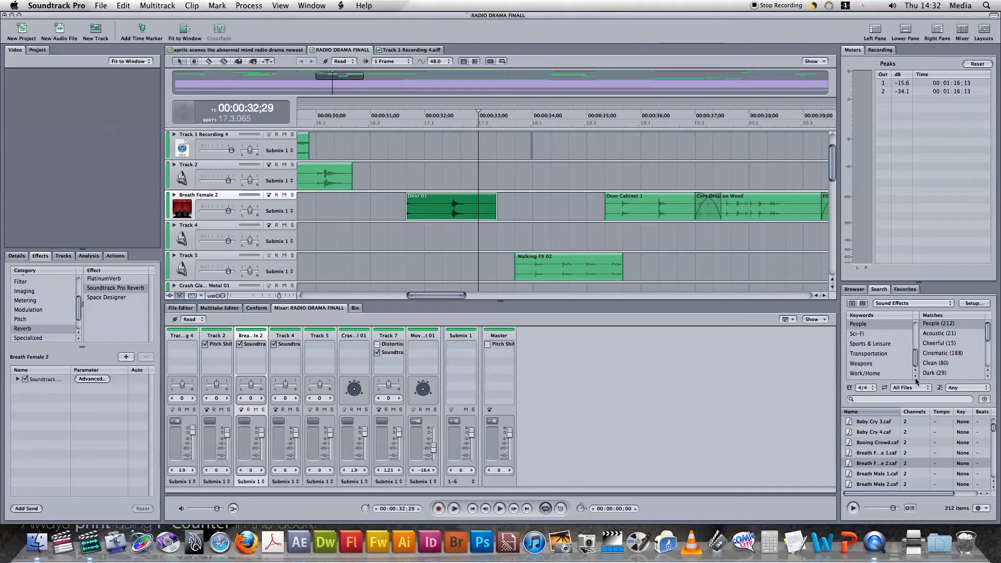
click(872, 373)
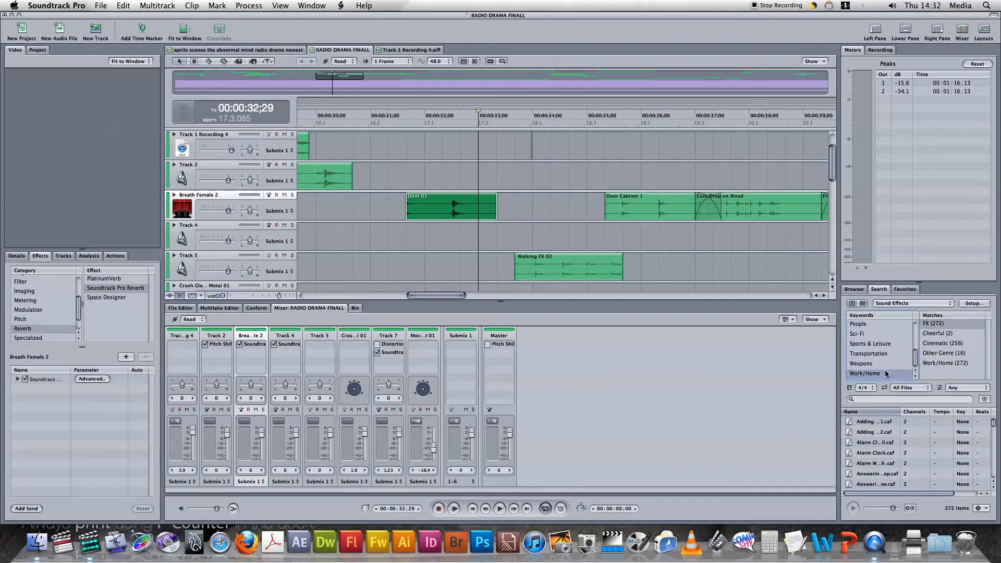
click(965, 400)
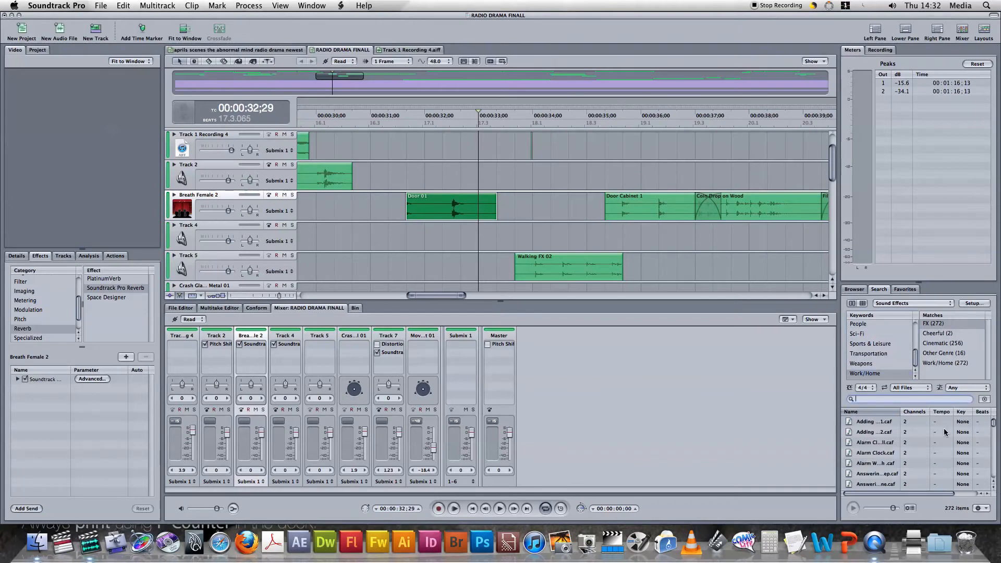
scroll(992, 487, down, 10)
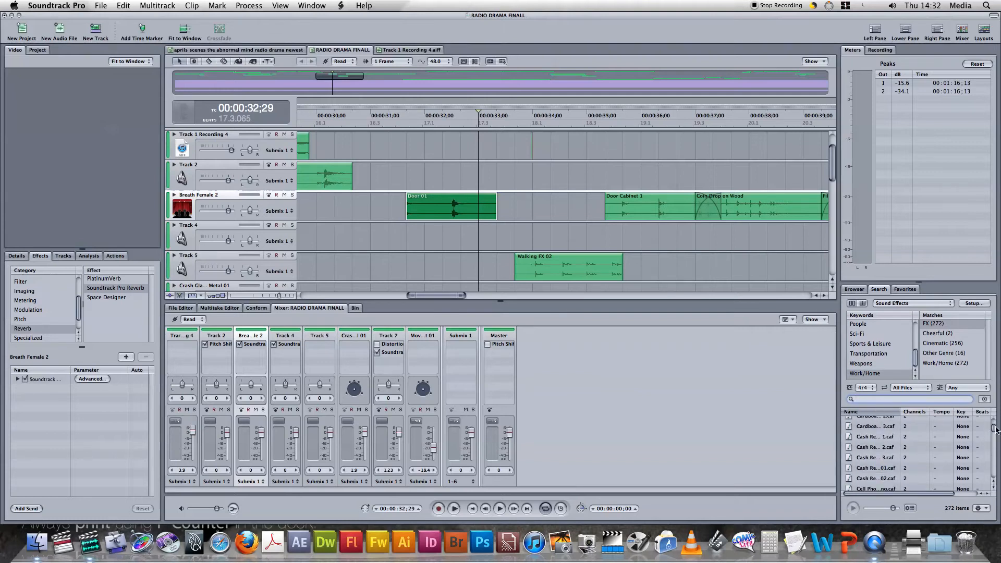
scroll(994, 431, up, 3)
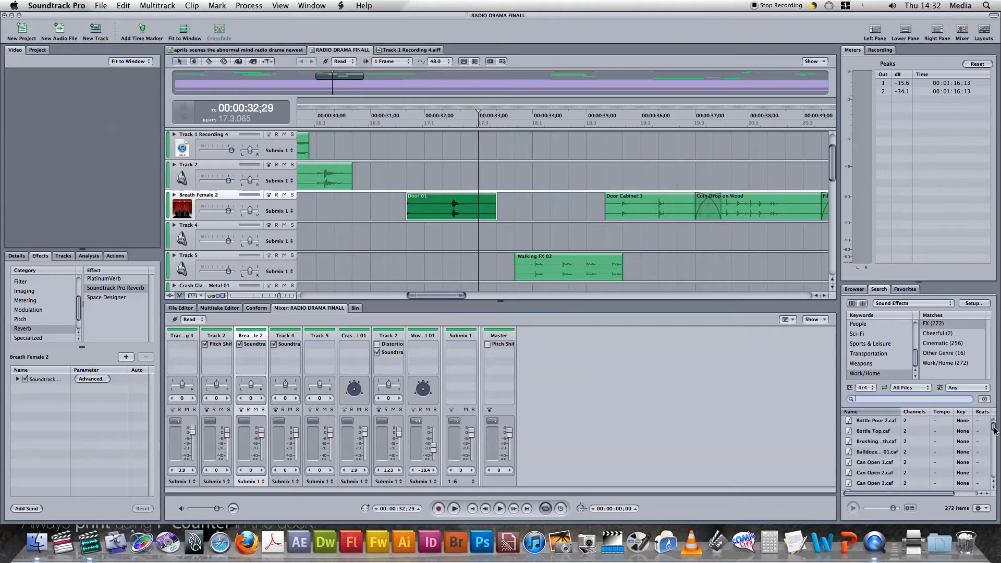
Preview the Bottle Pour 2.caf sound effect and place it on Track 4 starting at about 00:00:27;20
click(922, 422)
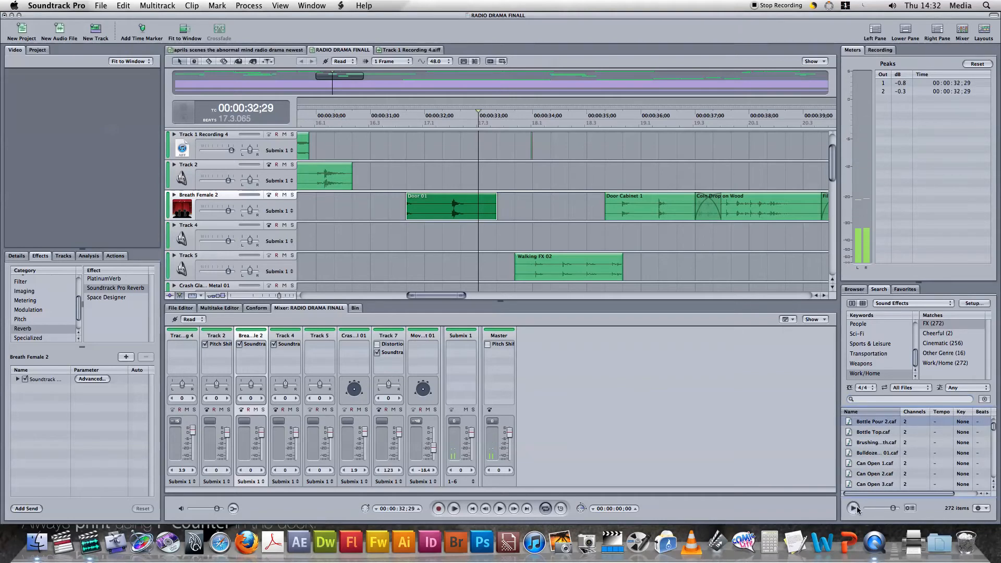
click(817, 295)
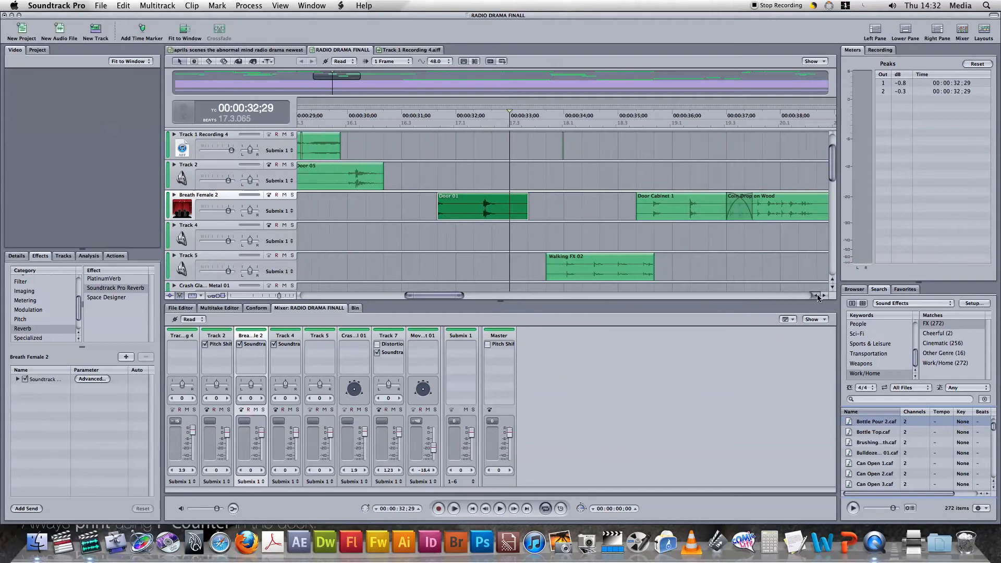
drag(915, 425, 349, 230)
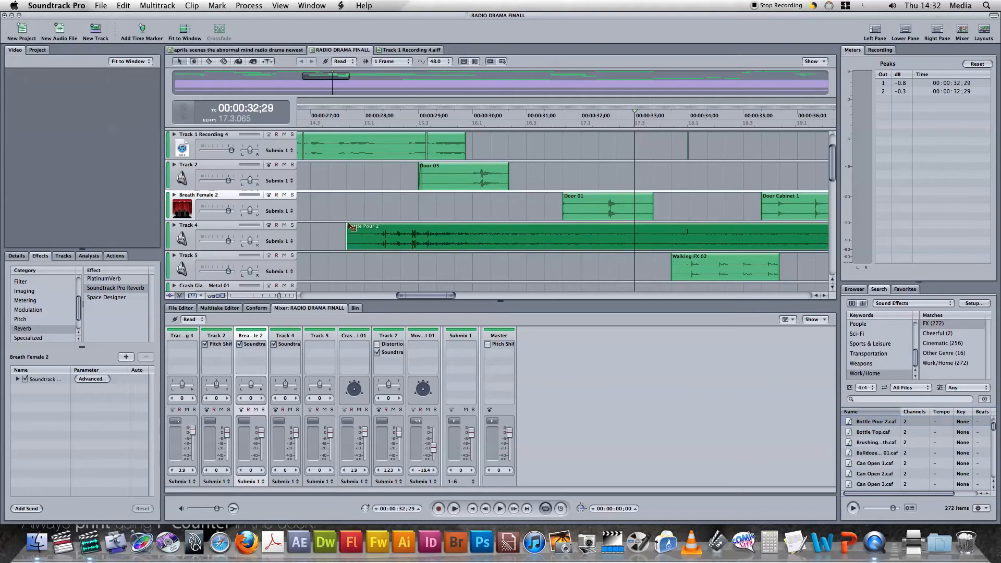
Shorten the Bottle Pour 2 clip on Track 4 by trimming its end back to an earlier point
drag(822, 295, 823, 297)
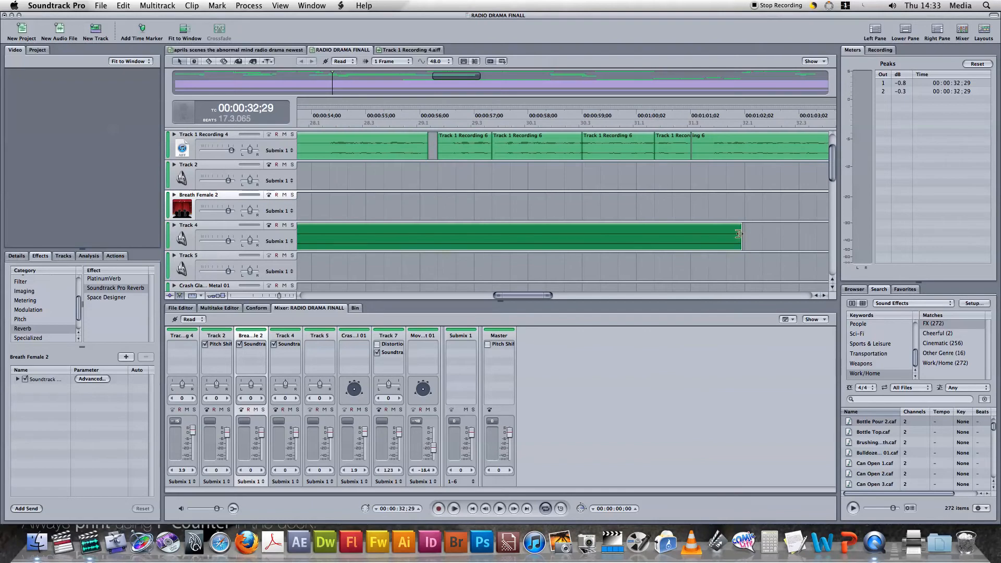
drag(738, 234, 338, 237)
drag(816, 295, 816, 295)
Return to the start of the timeline and save the project
click(179, 78)
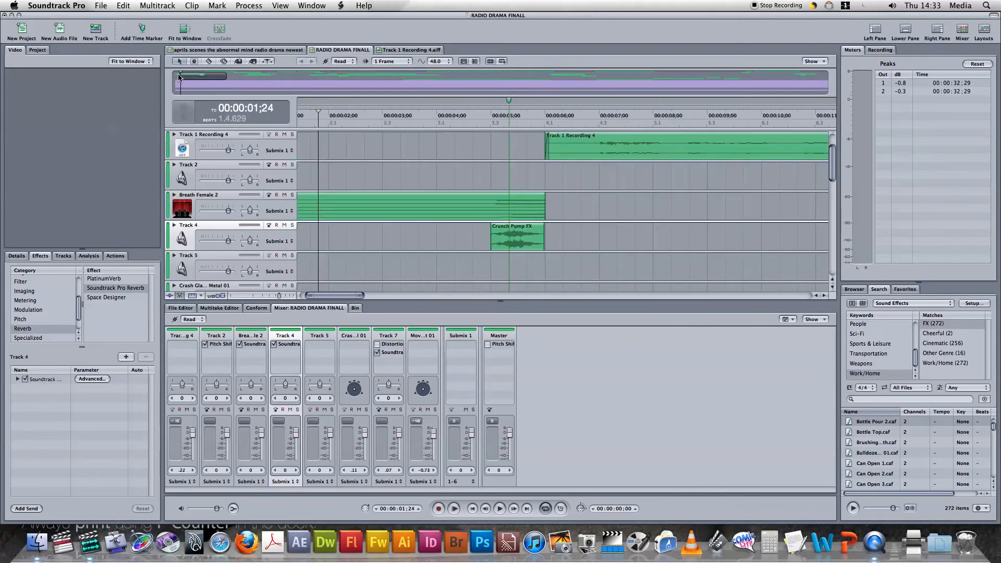
click(100, 6)
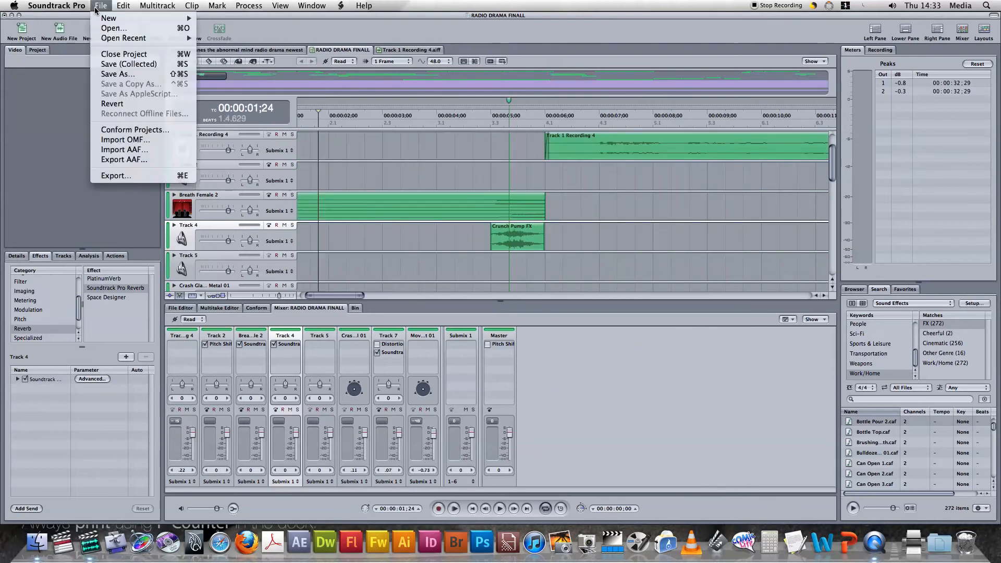
click(142, 65)
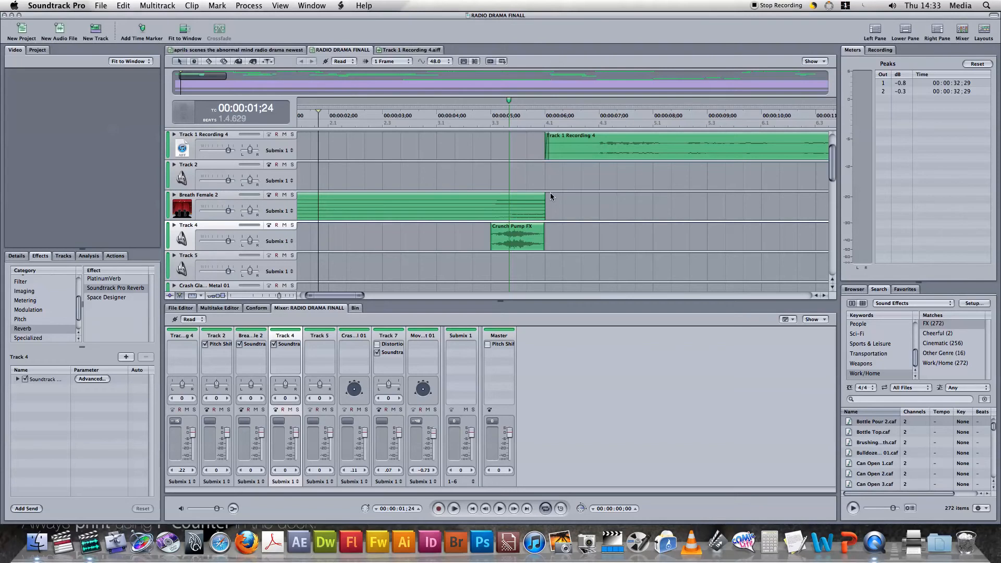
Play the drama from 00:00:00;00 through the opening effects to the first voice clips, stopping at about 00:00:12;22
click(816, 296)
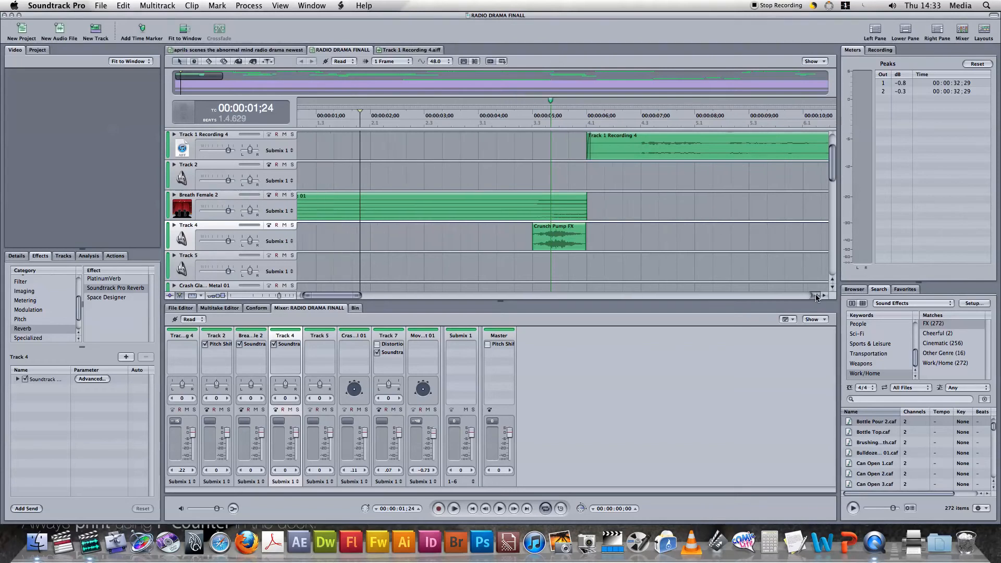
click(301, 125)
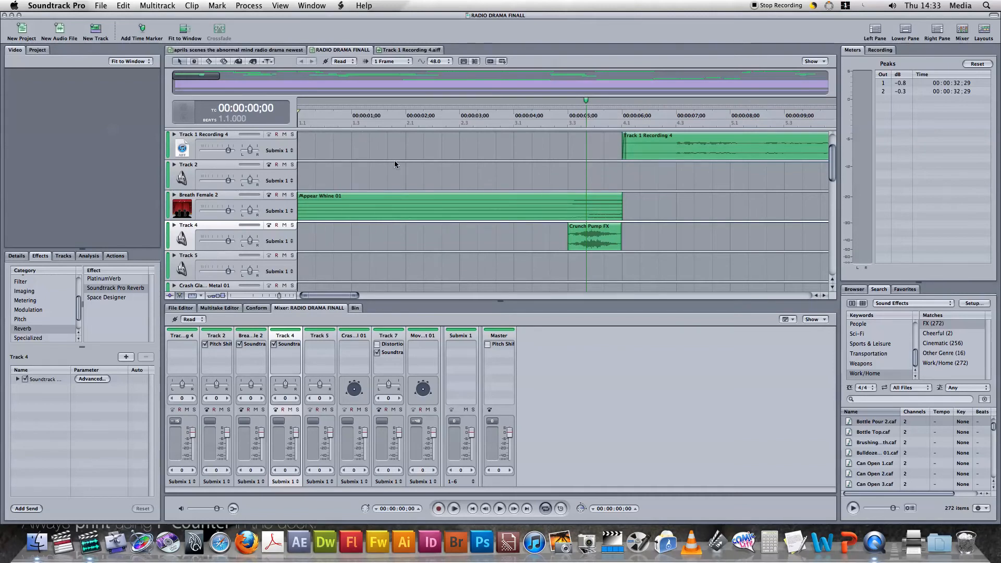
click(476, 177)
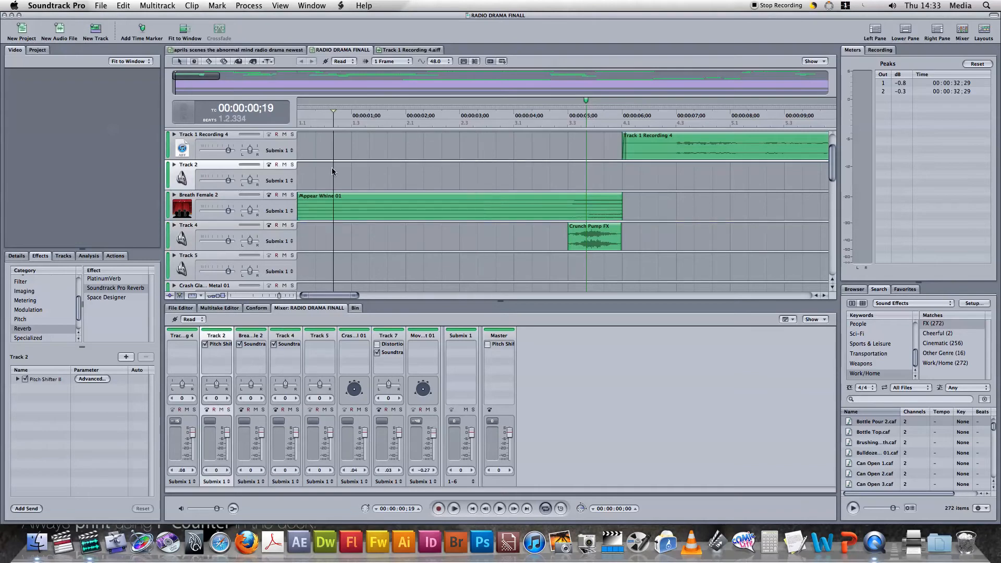
click(299, 154)
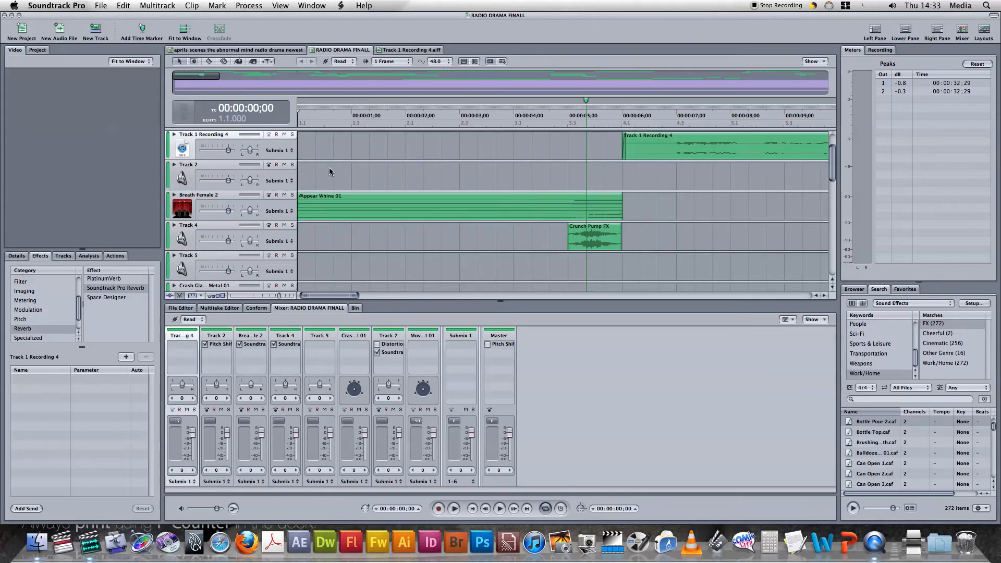
key(space)
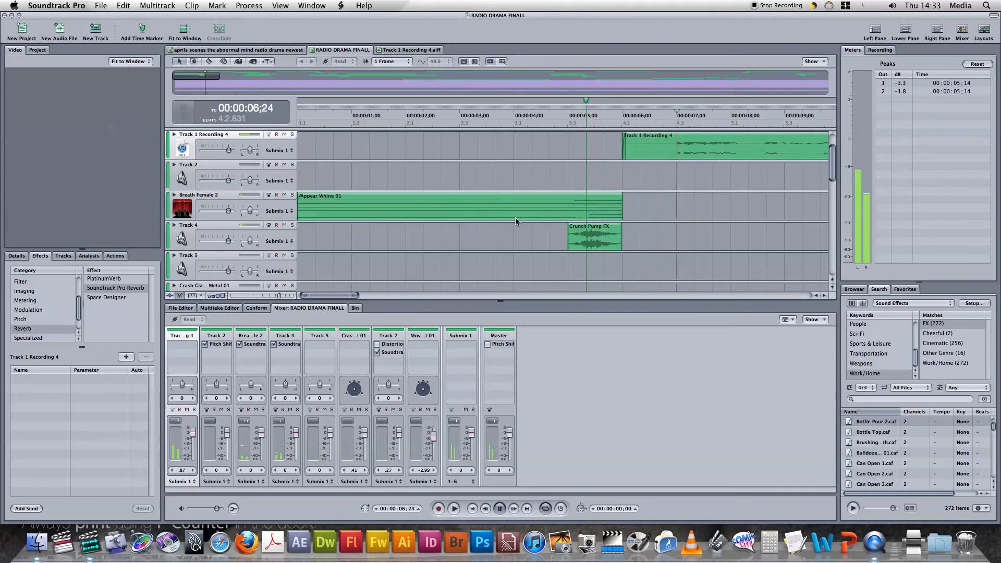
click(824, 296)
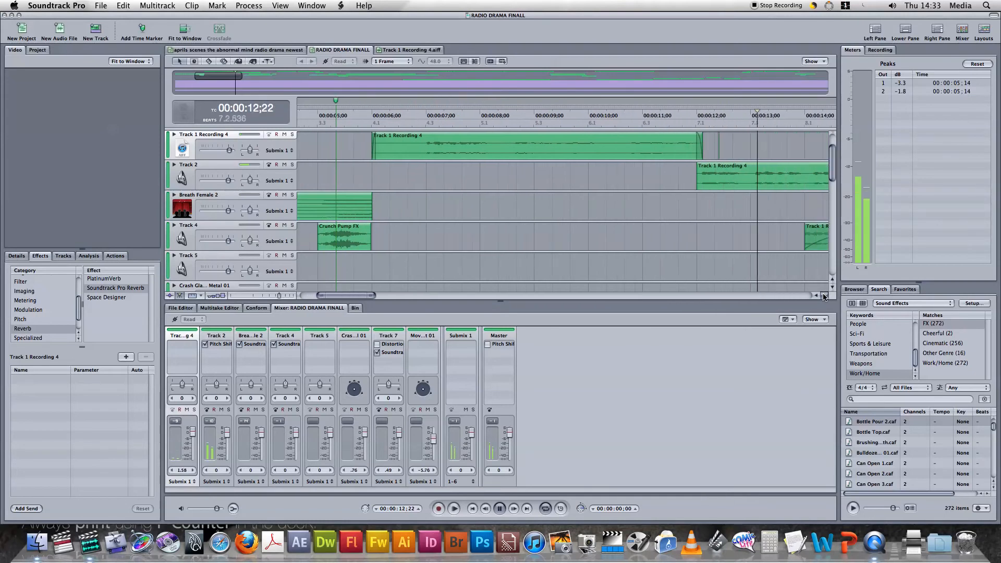
key(space)
Replay the Crunch Pump FX sound on Track 4 twice from the start of its clip
click(353, 246)
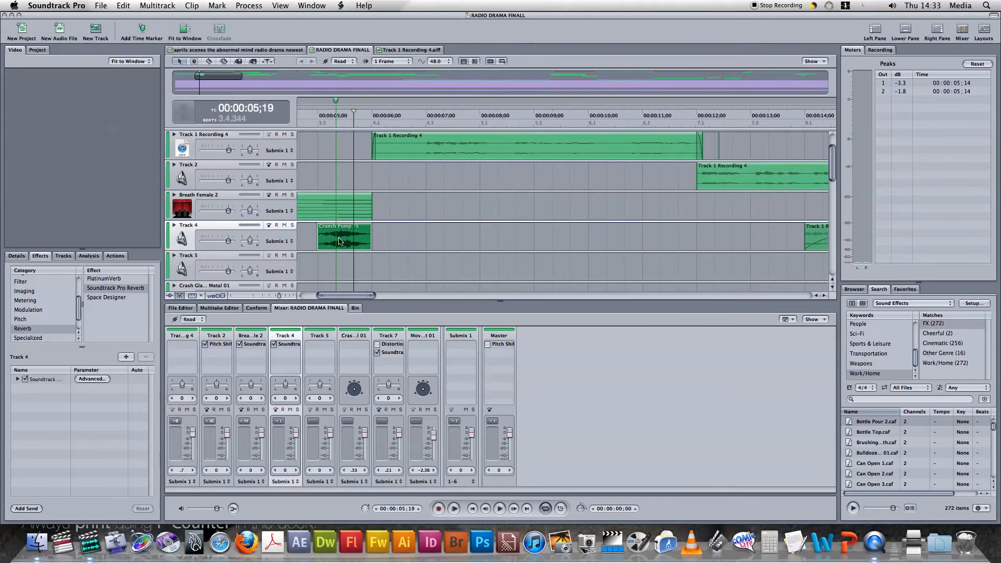
click(316, 235)
key(space)
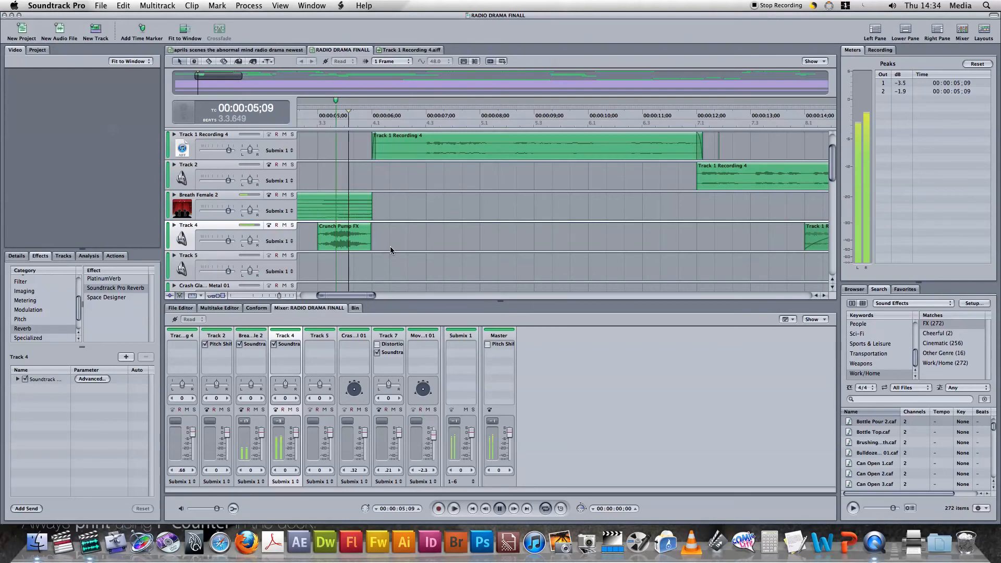
click(305, 244)
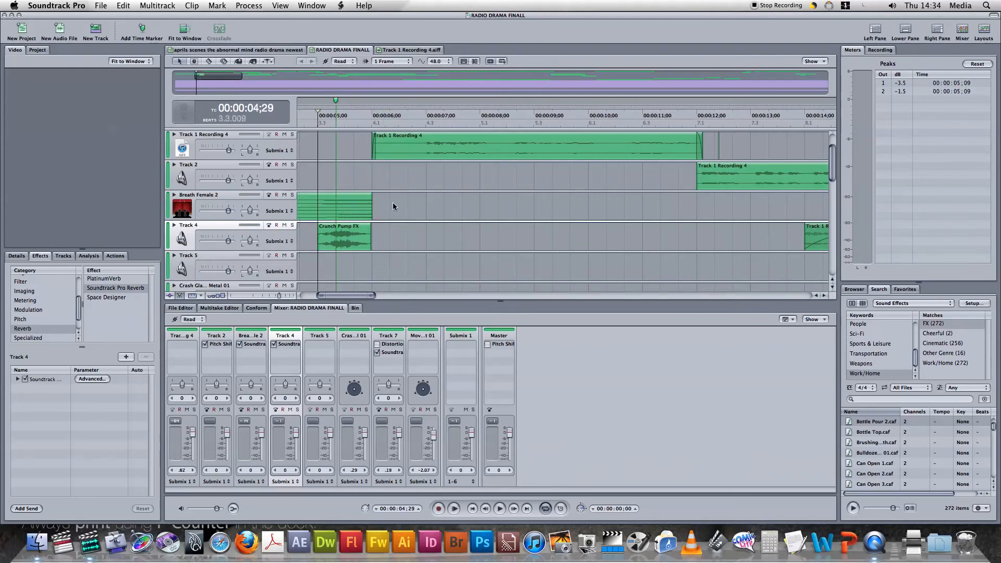
key(space)
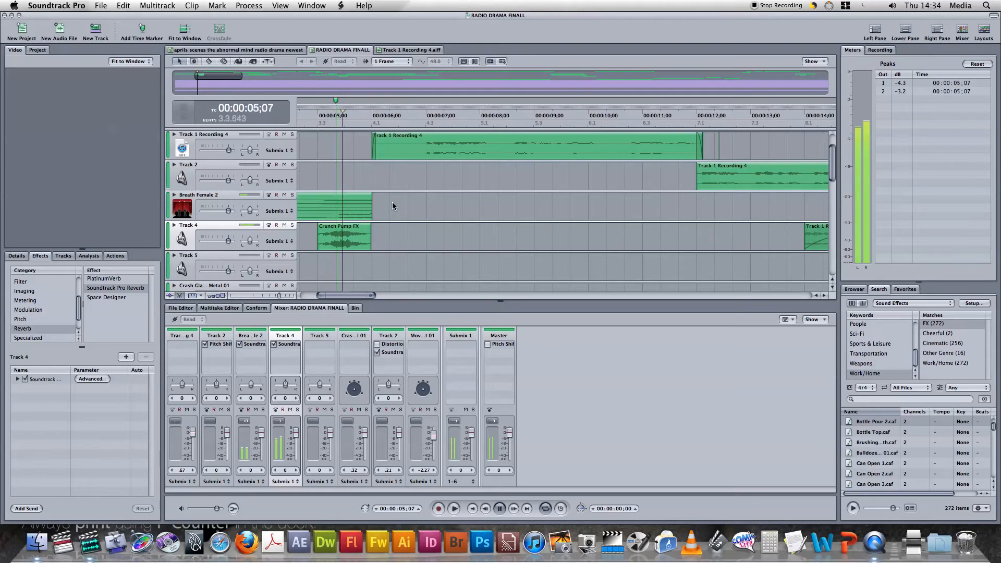
Play the transition from the closing voice clip into the Hospital Heart Monitor sound from 00:02:07;13 to 00:02:11;00
click(824, 295)
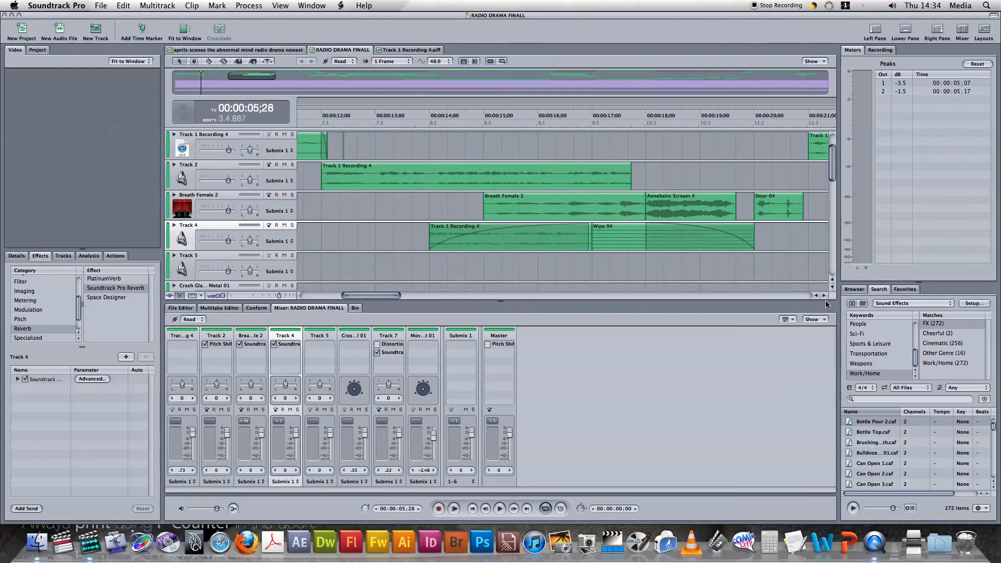
click(823, 295)
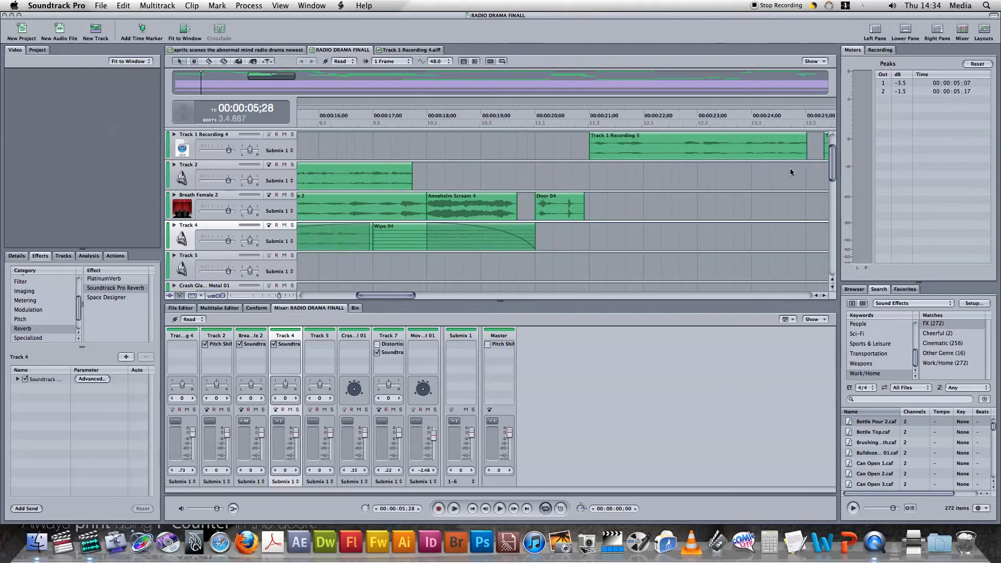
click(797, 74)
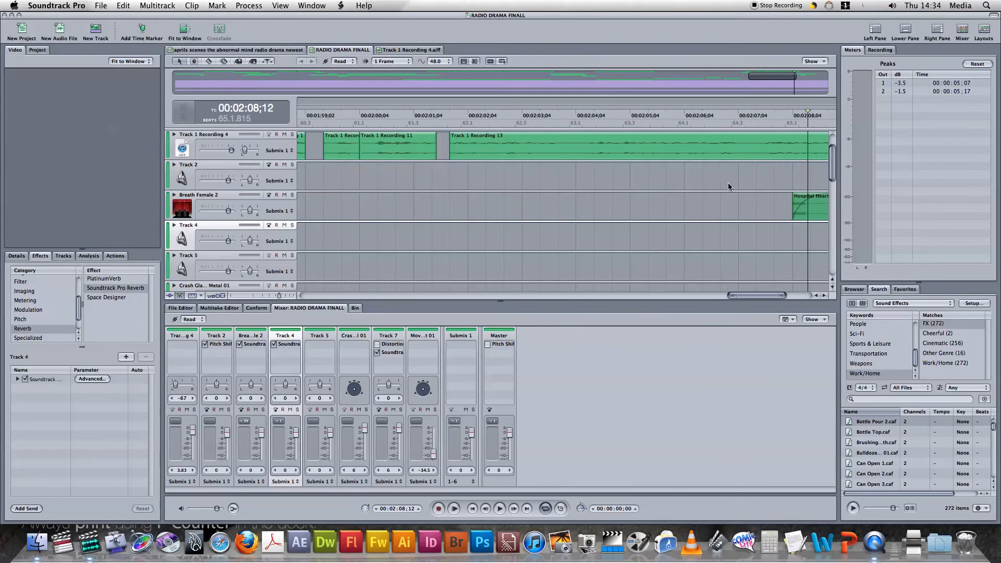
click(427, 203)
scroll(827, 296, right, 10)
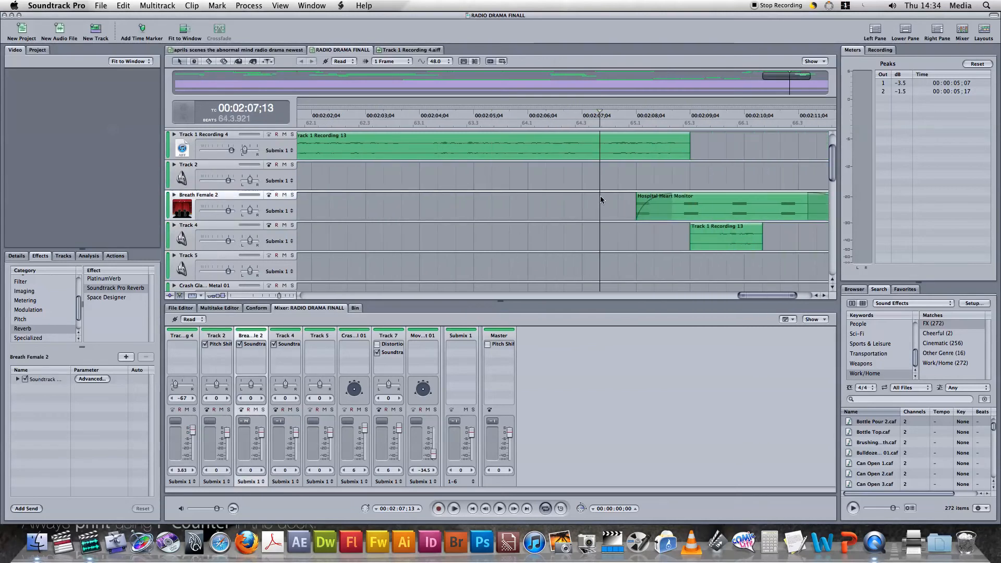
key(space)
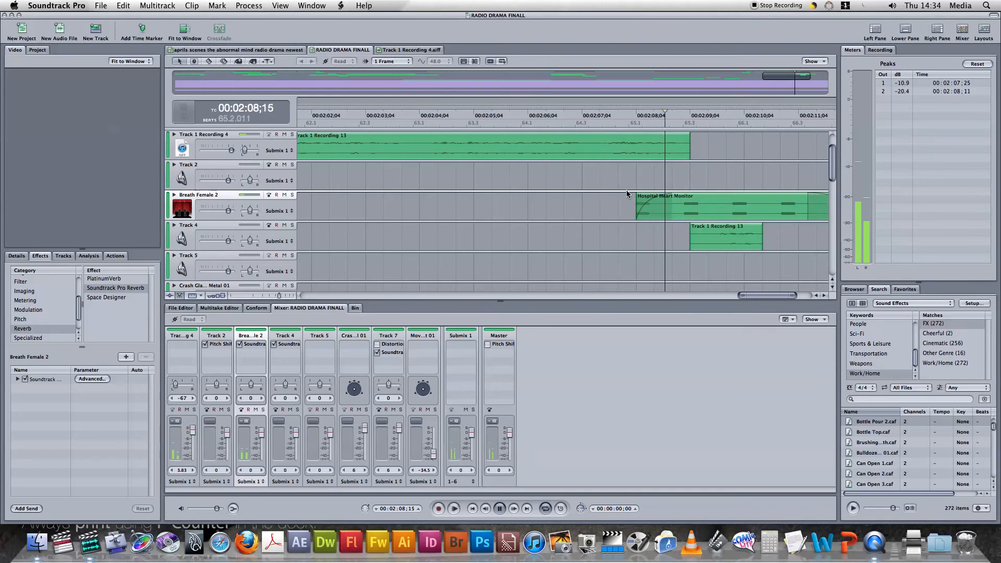
key(space)
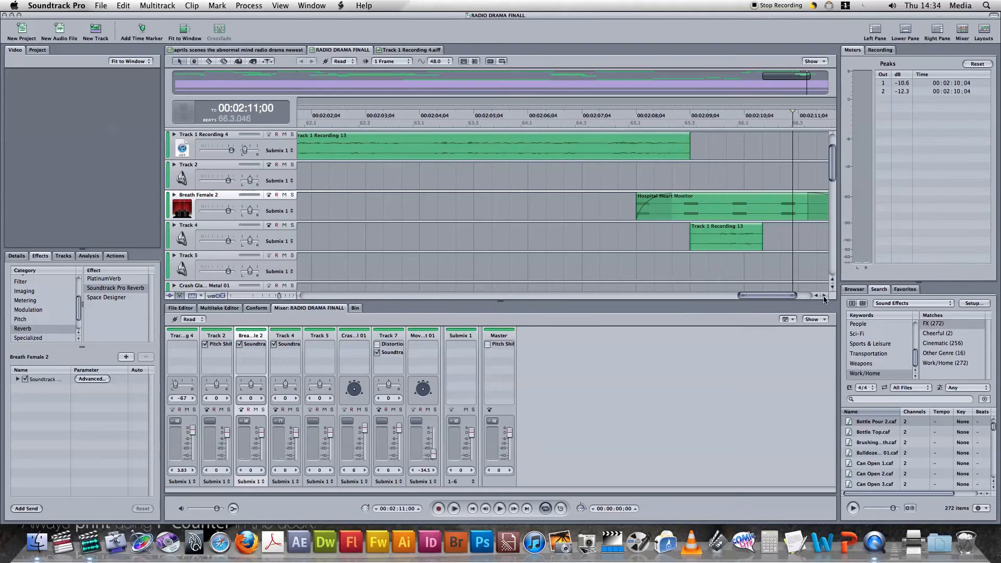
Replay the Hospital Heart Monitor fade-in with the voice clip on Track 4, starting just before the fade and stopping at 00:02:10;07
scroll(824, 300, right, 5)
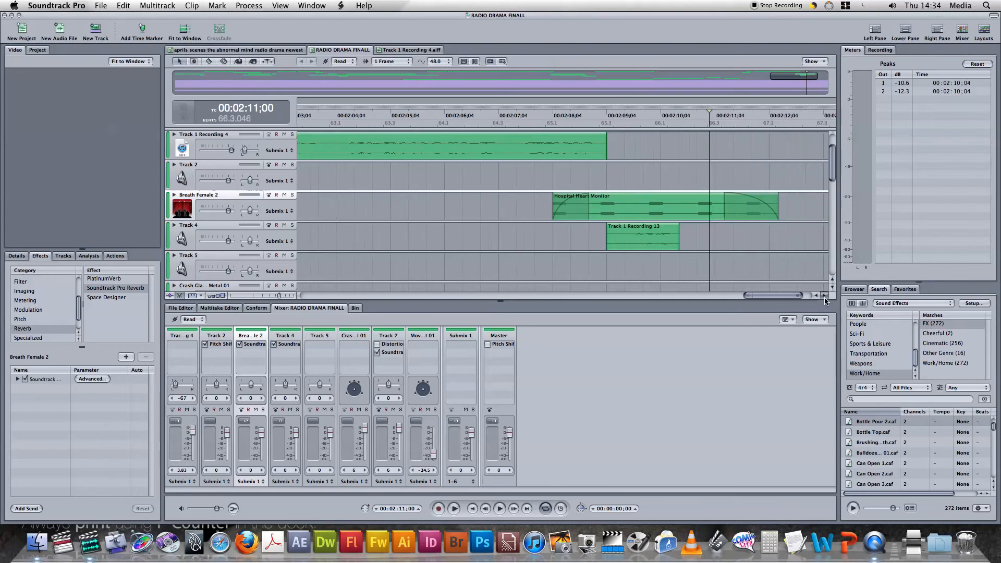
click(509, 184)
key(space)
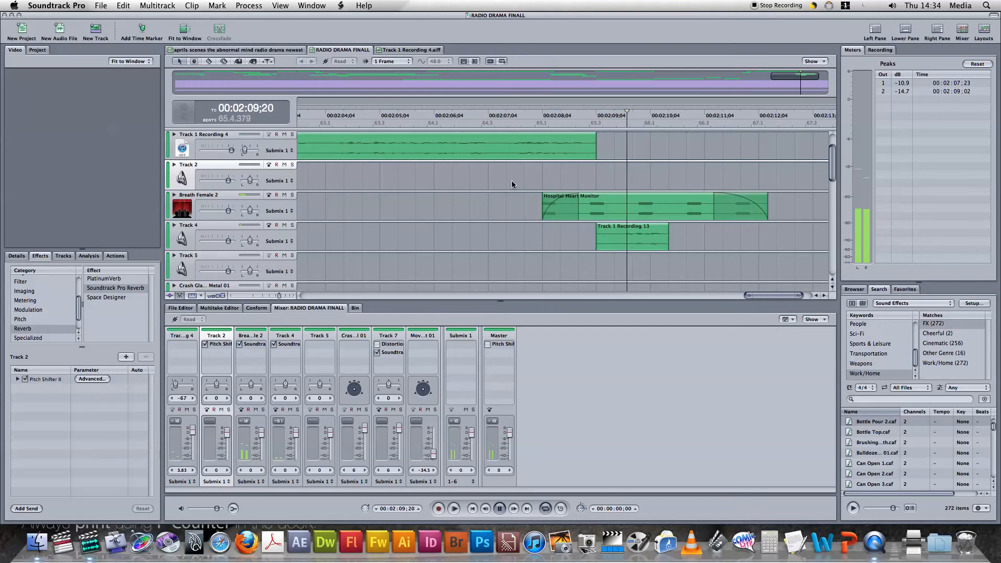
key(space)
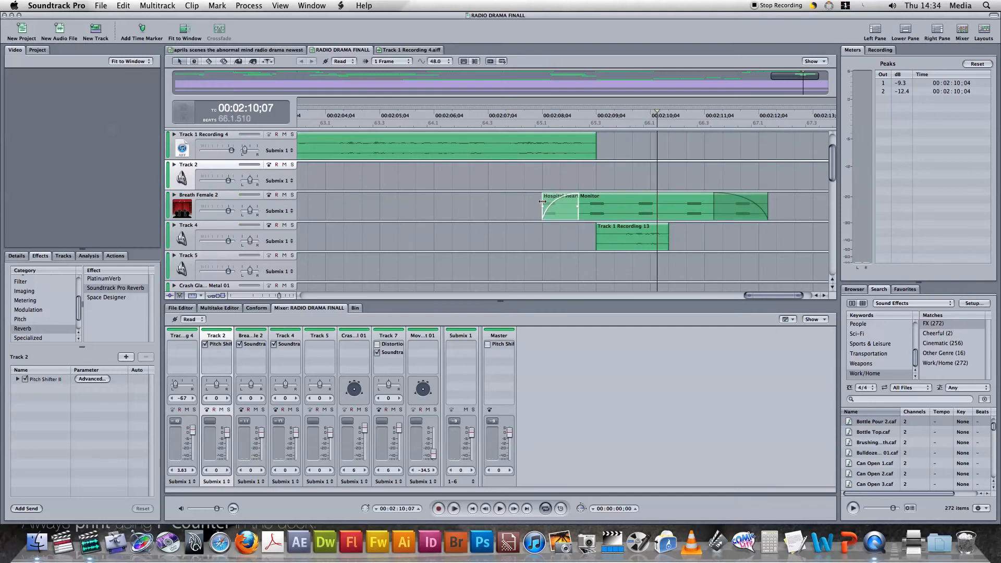
Select the closing voice clip on Track 1 Recording 4 and show and hide the Breath Female 2 track's volume and pan envelopes
click(596, 138)
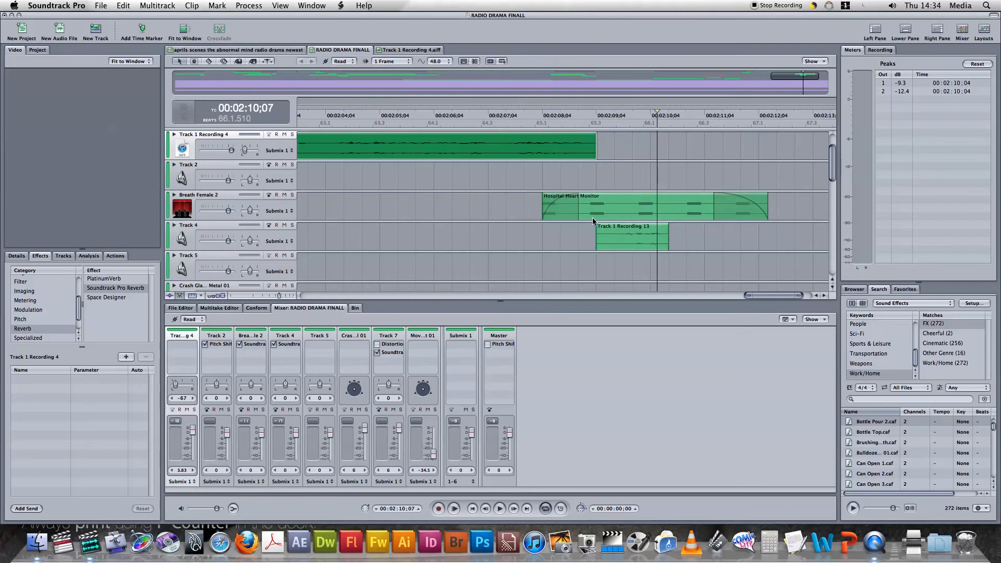
click(495, 144)
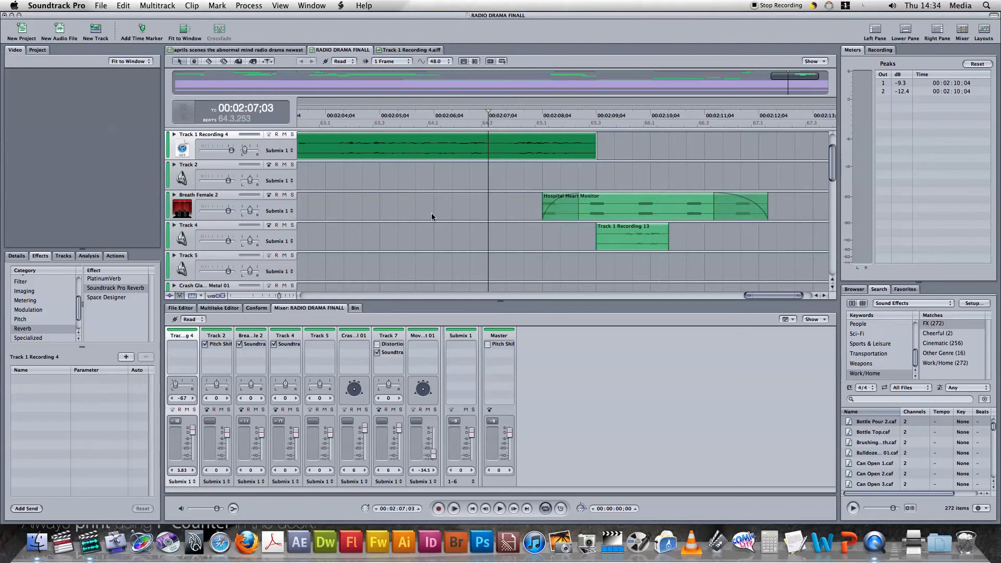
click(267, 197)
click(174, 195)
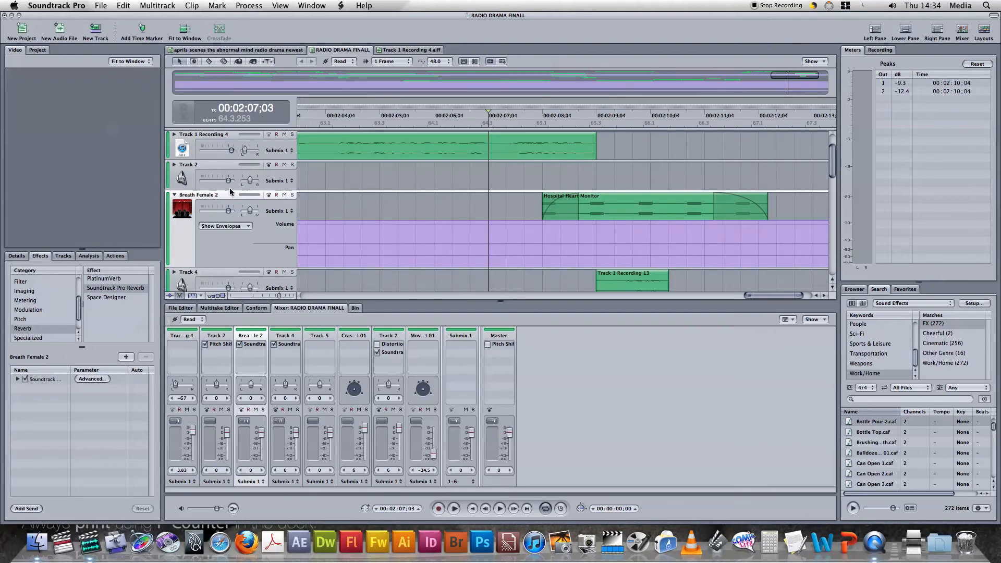
click(174, 196)
click(787, 249)
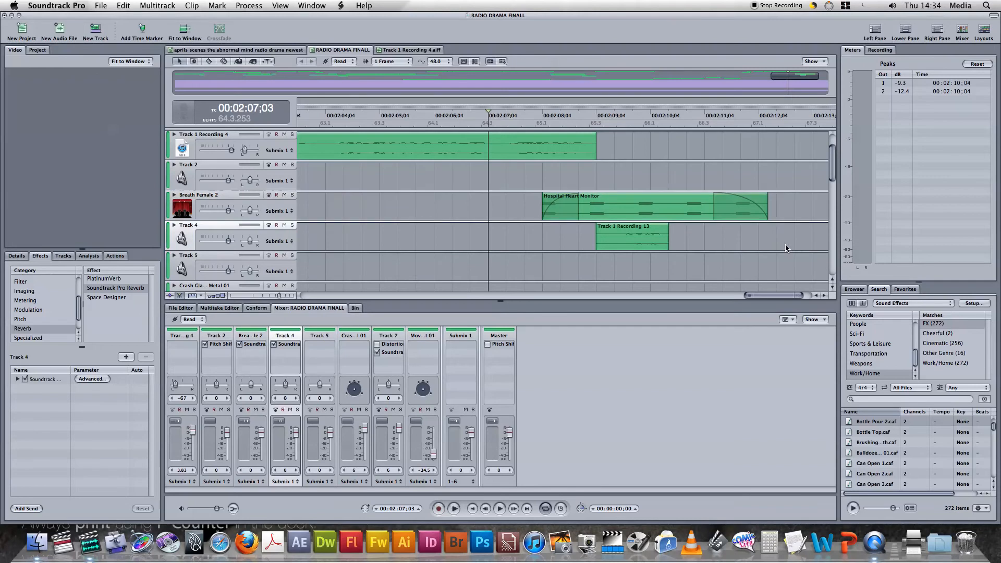
Go back to the Pencil Writing clip on the Movement Fast 01 track and play from 00:01:26;01 to 00:01:31;09
click(816, 295)
mouse_move(817, 297)
mouse_down()
mouse_move(833, 288)
mouse_move(816, 295)
mouse_up()
click(520, 263)
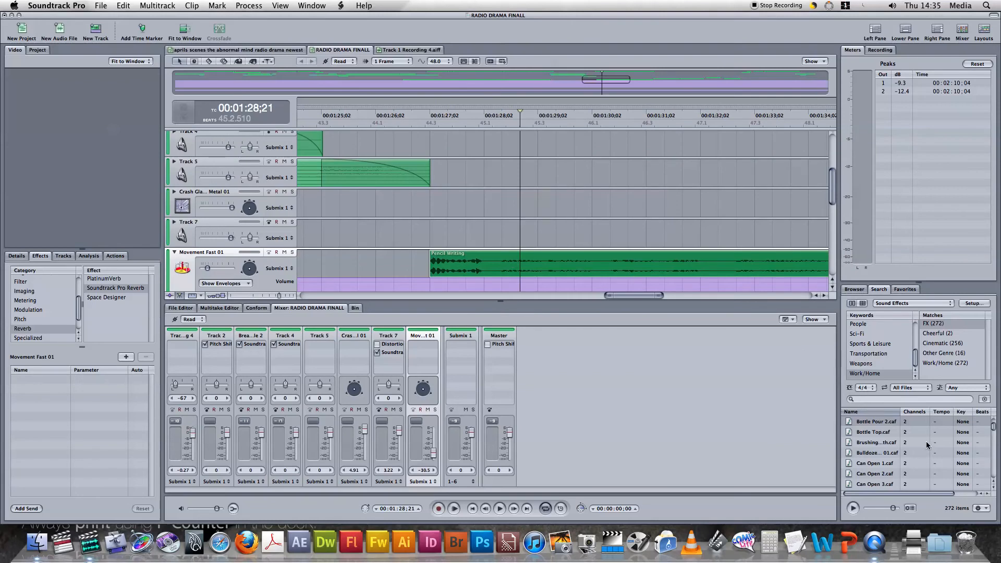
click(380, 224)
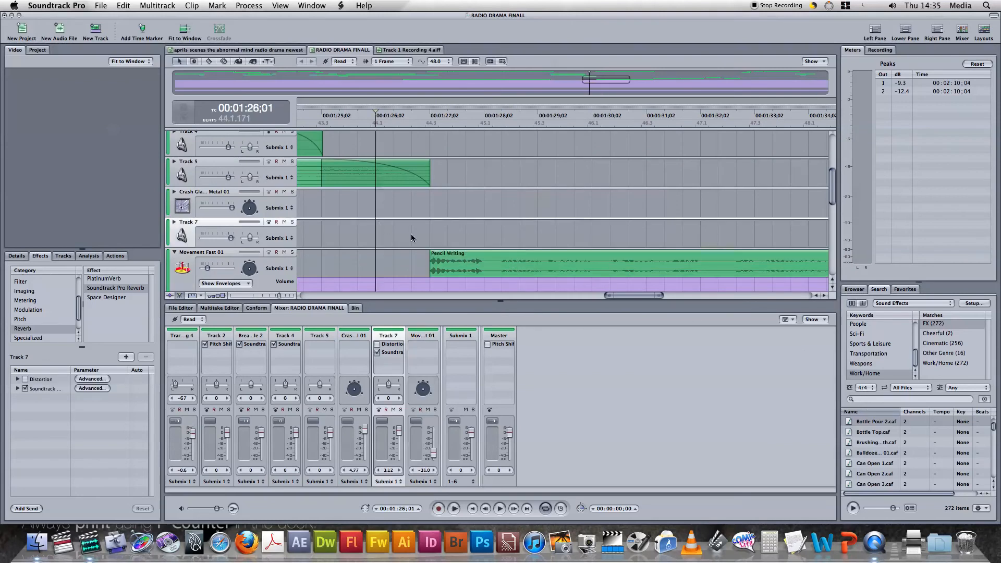
key(space)
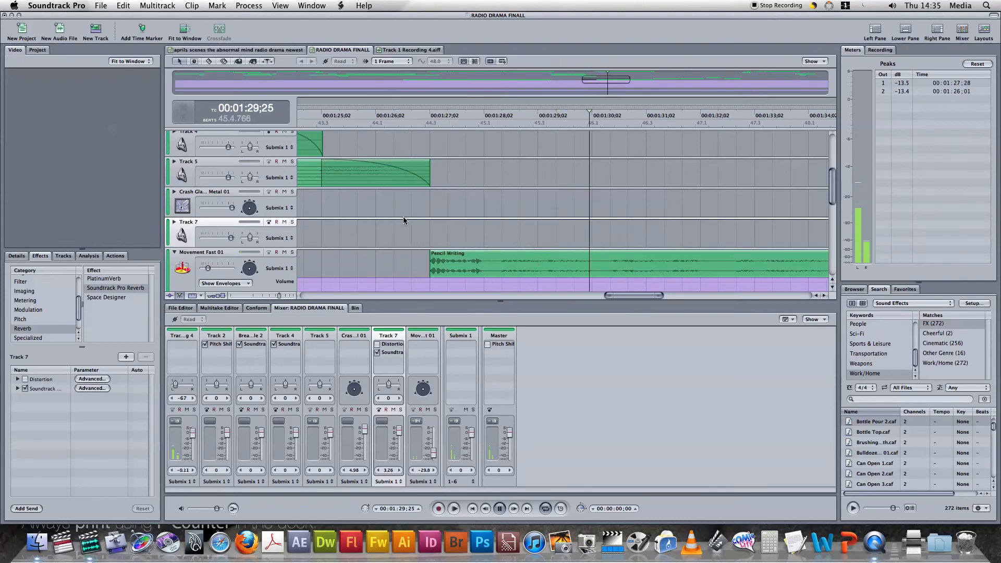
key(space)
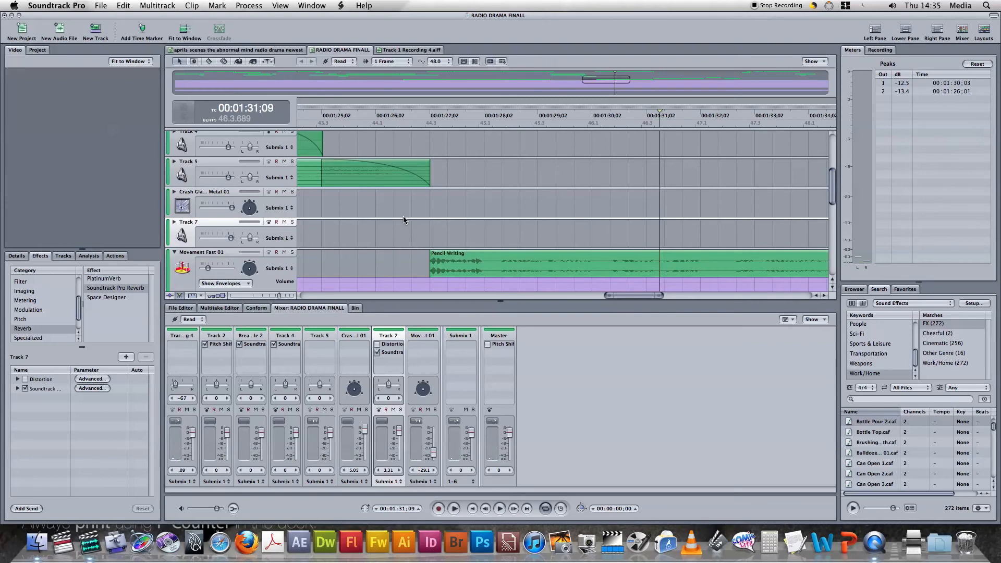
Look over the fading clips on Tracks 4 and 5 and place the playhead at 00:01:27;11, just after the Track 5 fade-out
click(817, 296)
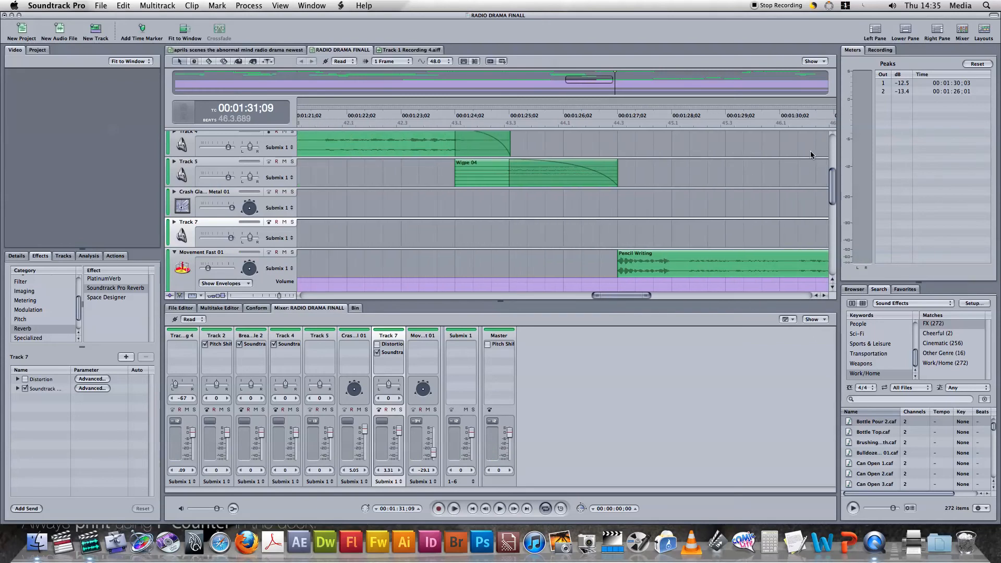
click(833, 280)
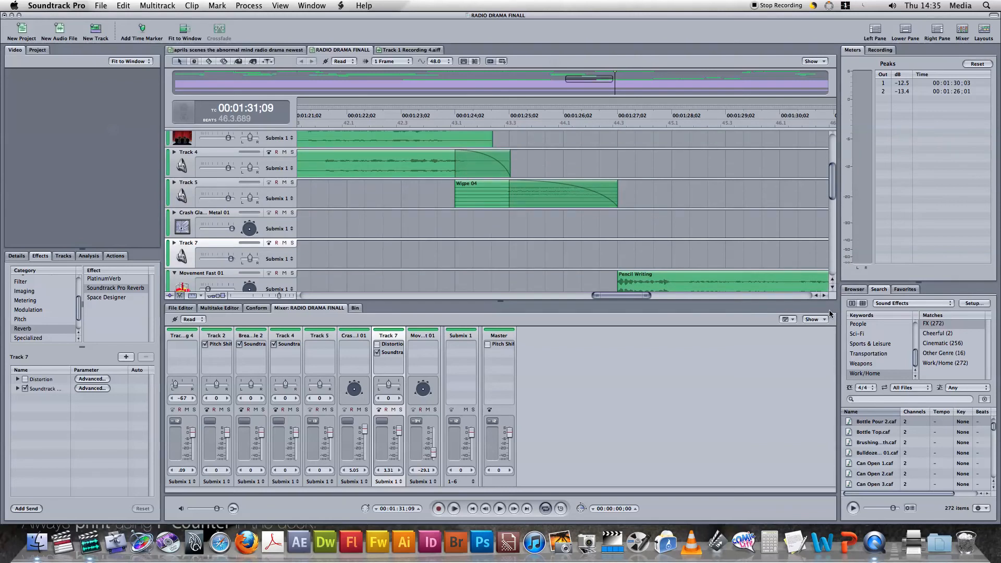
click(817, 296)
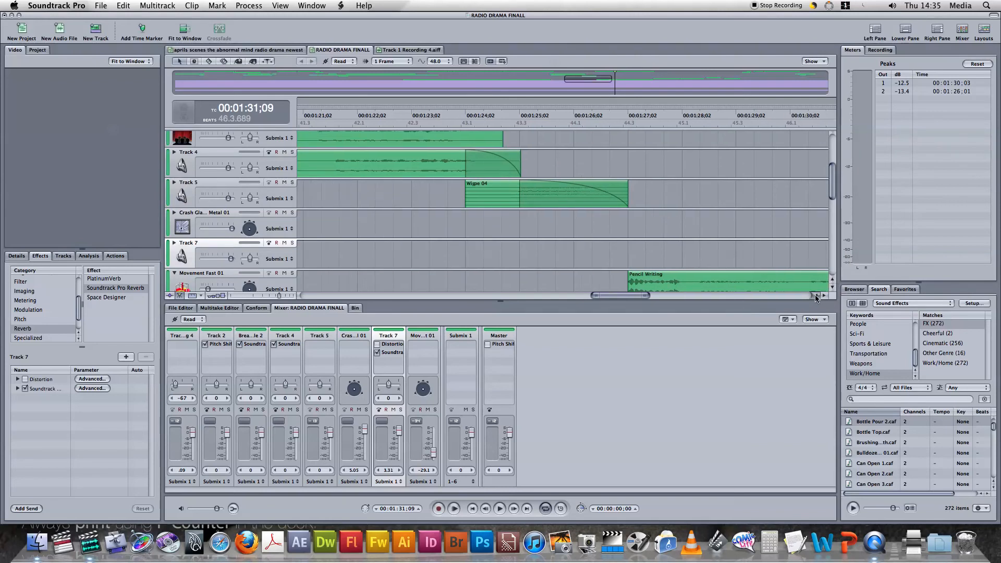
click(824, 296)
click(605, 264)
click(825, 295)
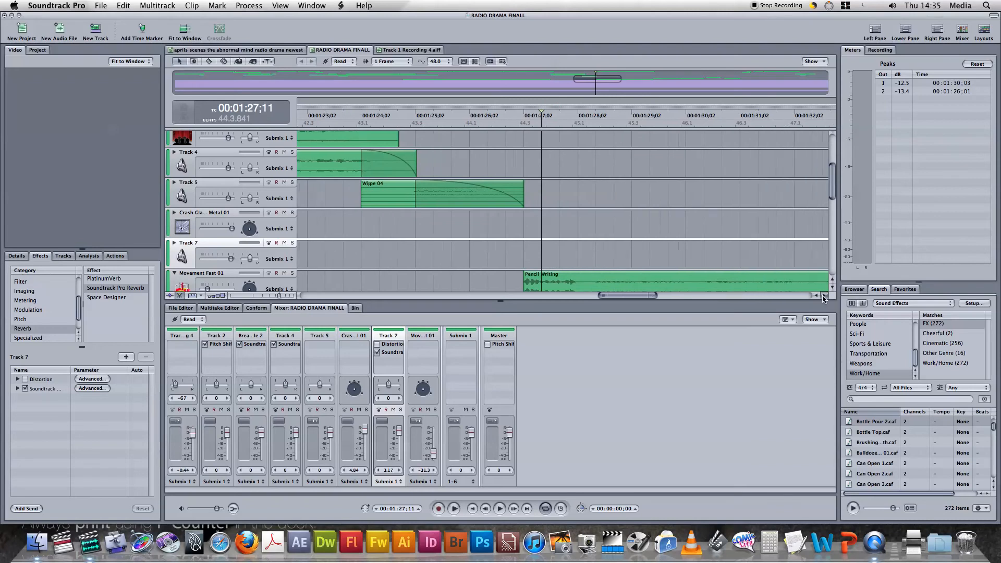
Play from the last Pencil Writing clip through Track 1 Recording 10 and Baby Cry 4, stopping at 00:01:50;23 within Crash Glass and Metal 01
click(824, 296)
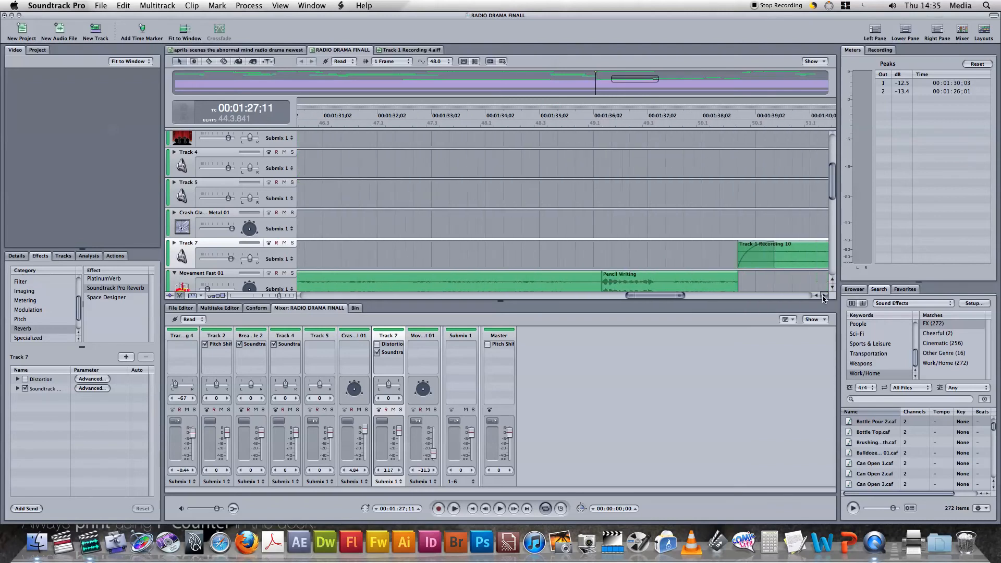
click(640, 248)
key(space)
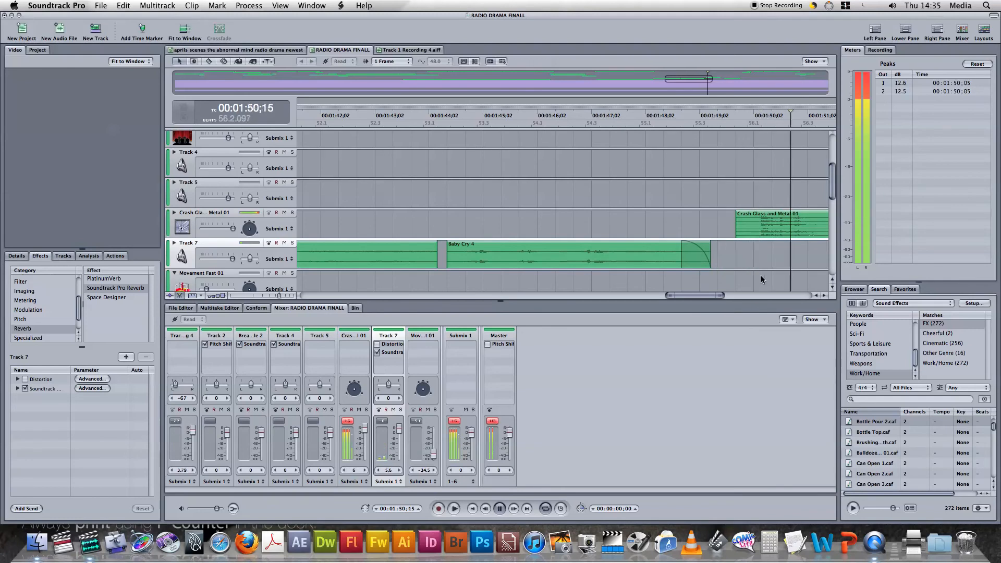
click(822, 295)
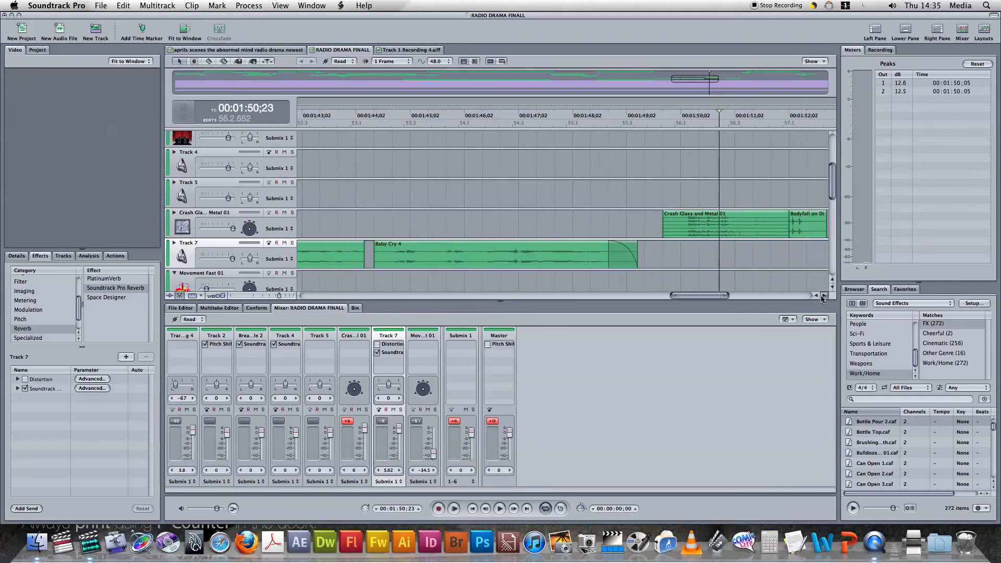
Select the Crash Glass and Metal 01 clip and show and hide the envelopes of its track and of Track 5
click(682, 240)
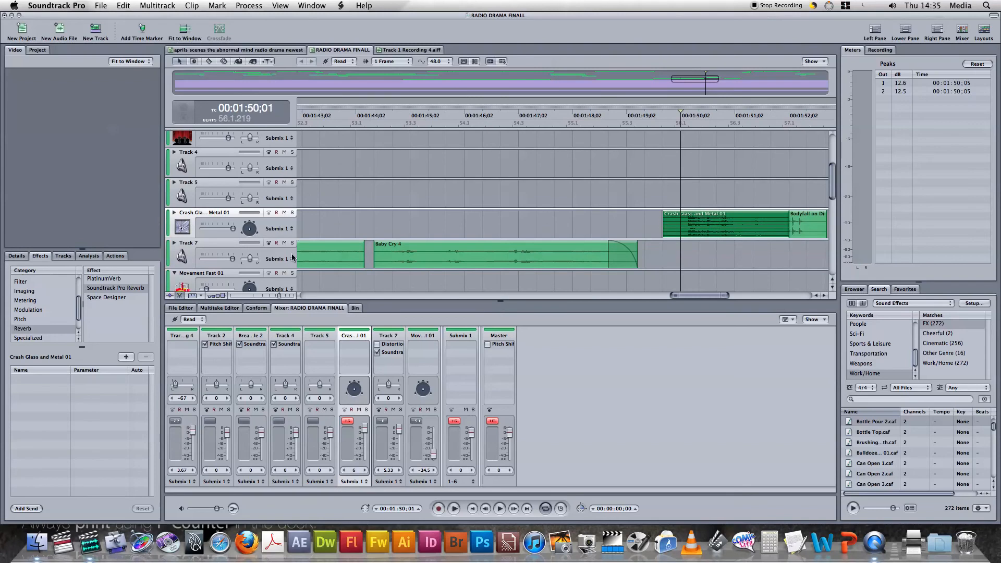
click(175, 214)
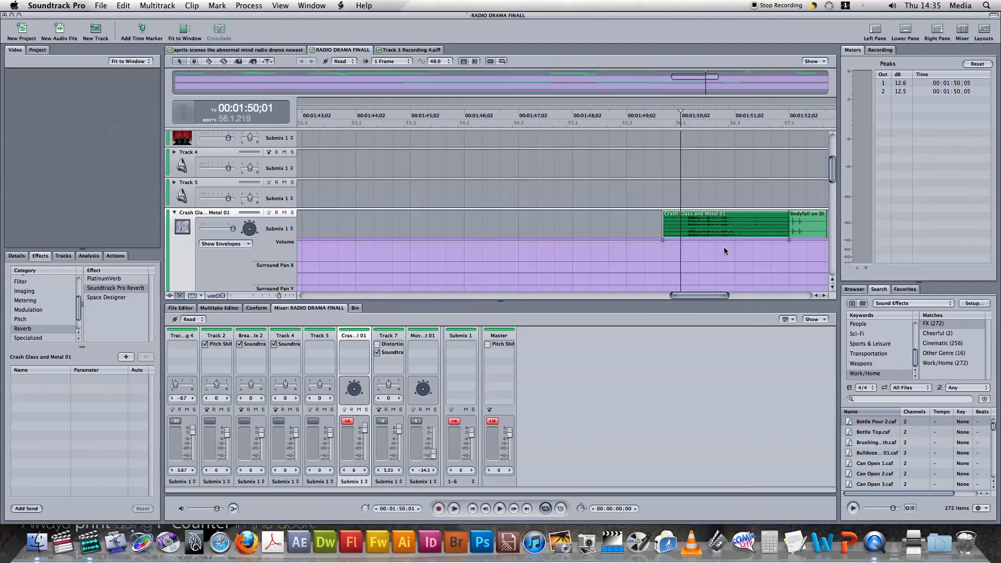
click(175, 183)
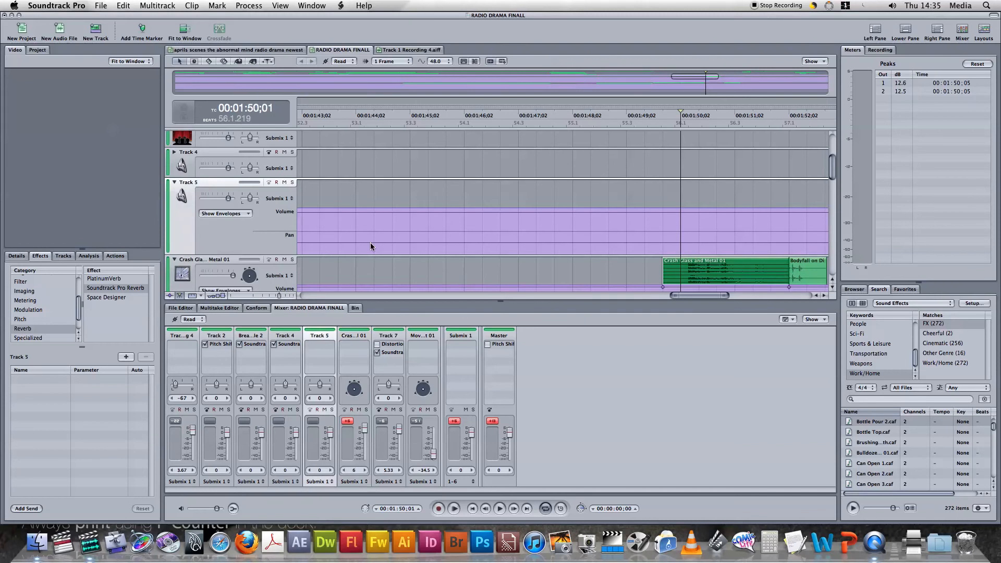
click(174, 183)
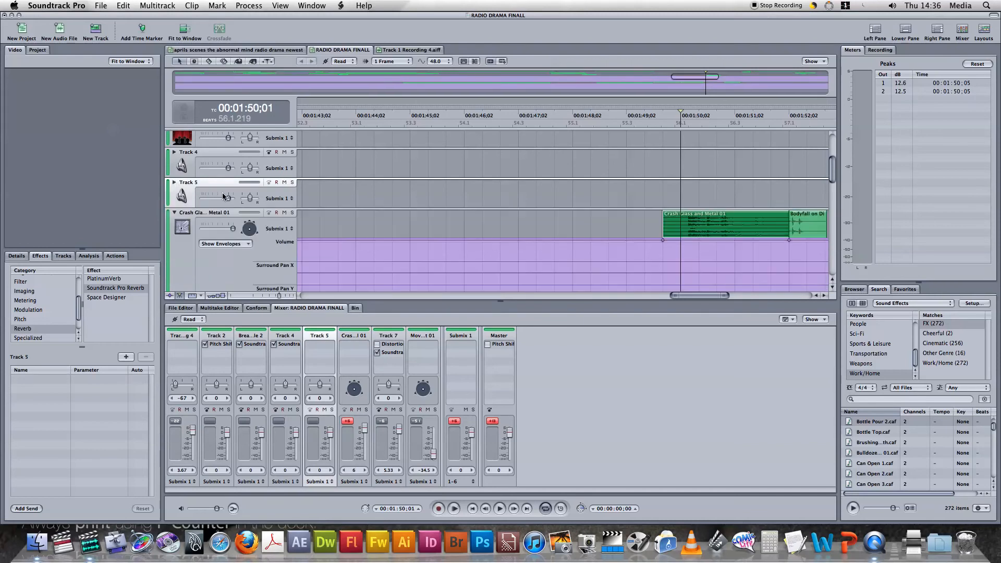
click(175, 213)
Play the end of Baby Cry 4 into the glass crash, from 00:01:47;21 to 00:01:51;11
click(554, 224)
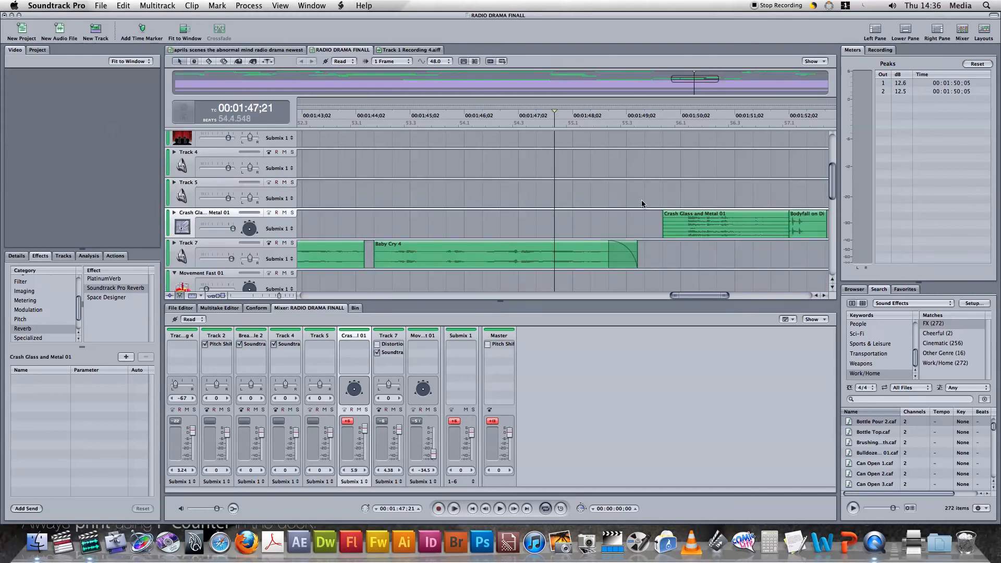
key(space)
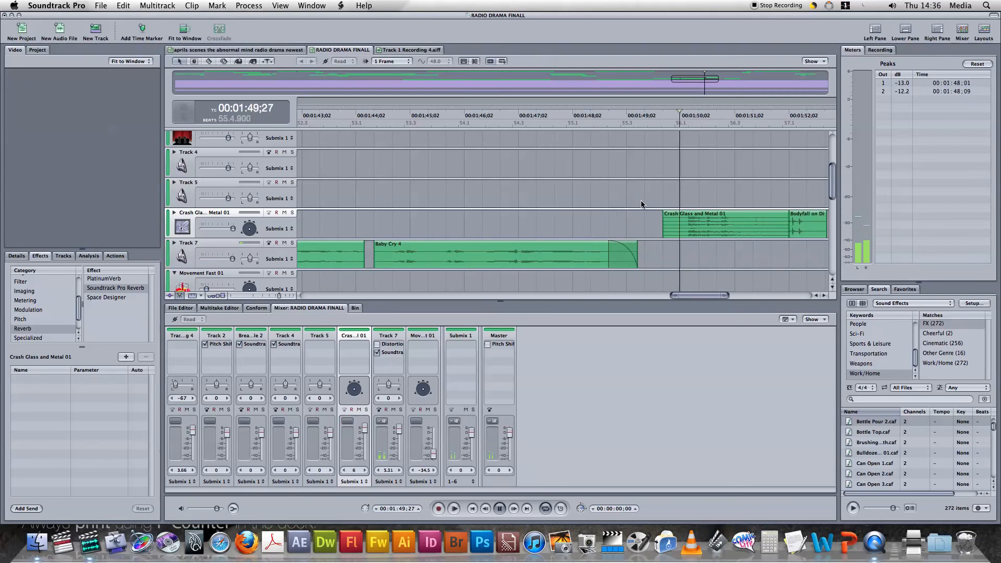
key(space)
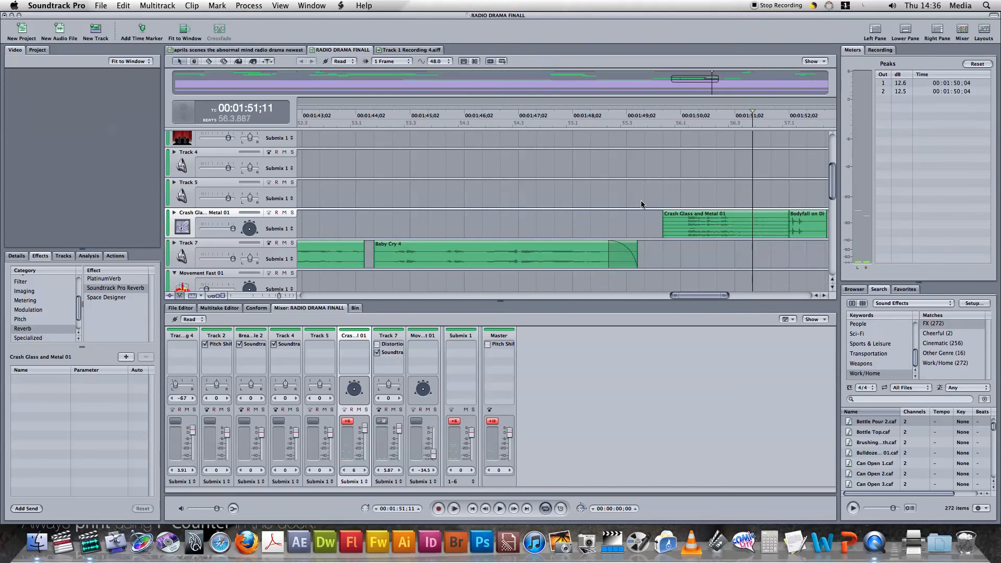
Go back to the start of the Track 1 Recording 10 clip on Track 7 and play from 00:01:38;21 to 00:01:44;03
drag(818, 299, 816, 297)
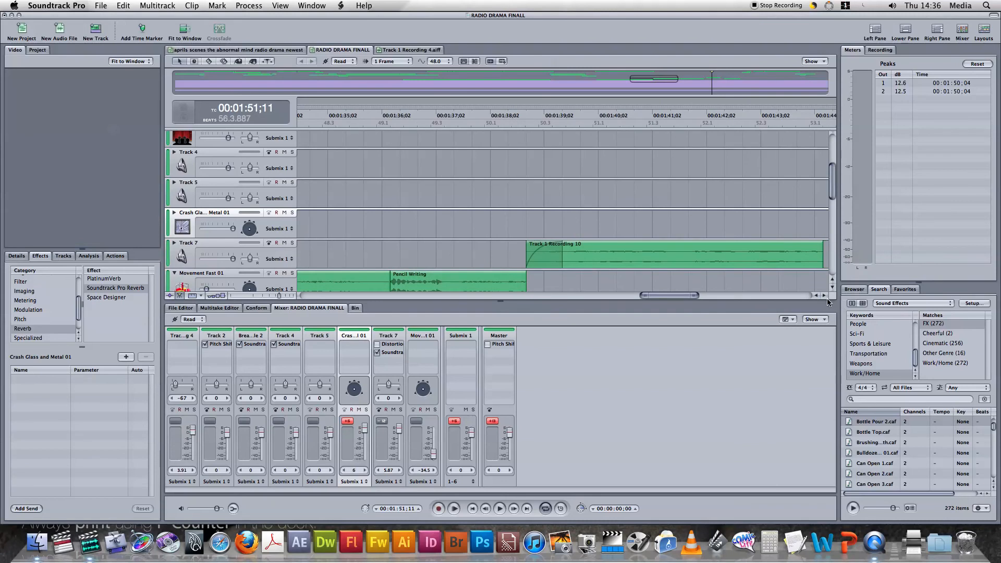
click(833, 287)
click(833, 288)
click(833, 288)
click(822, 297)
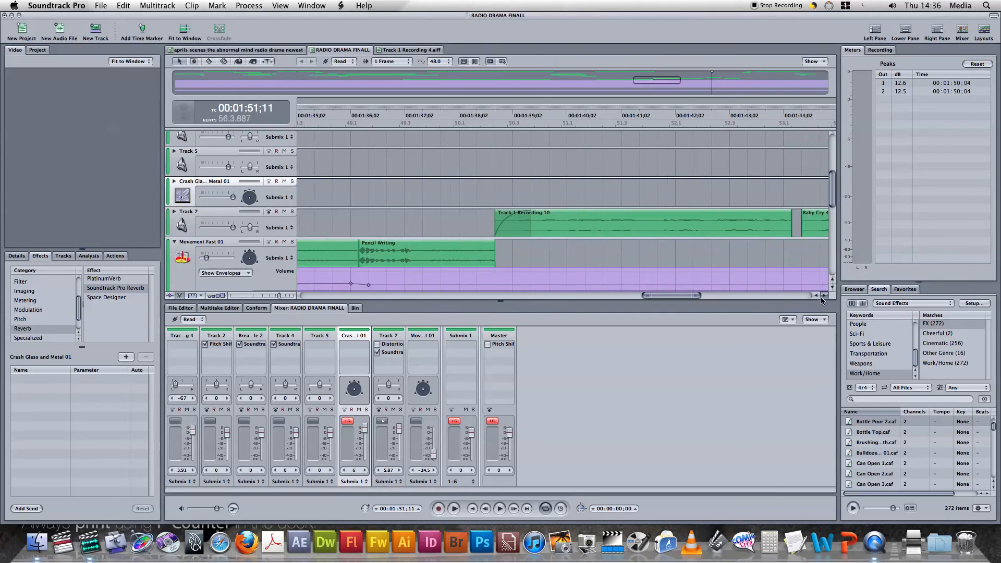
click(822, 301)
click(425, 198)
click(515, 190)
click(442, 182)
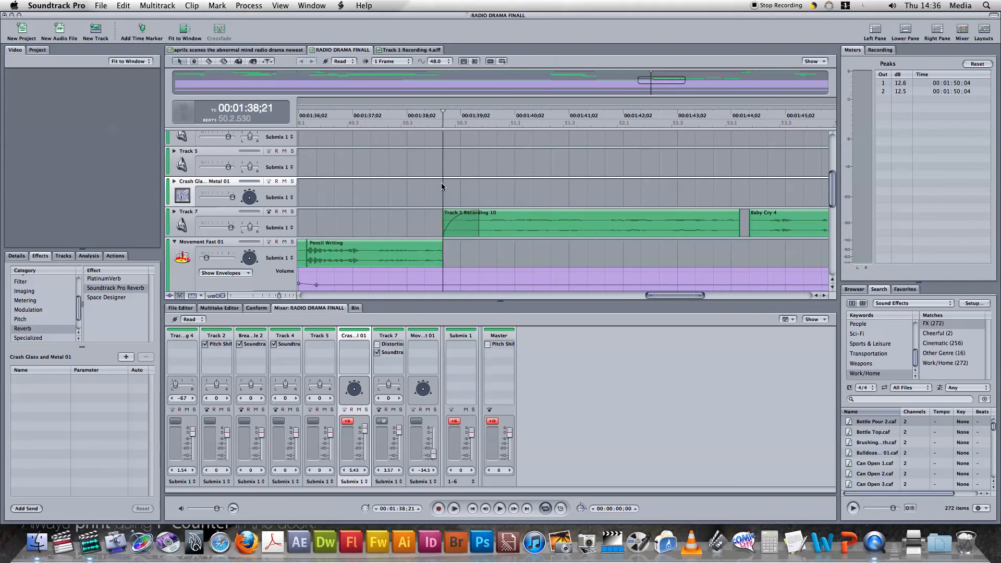
key(space)
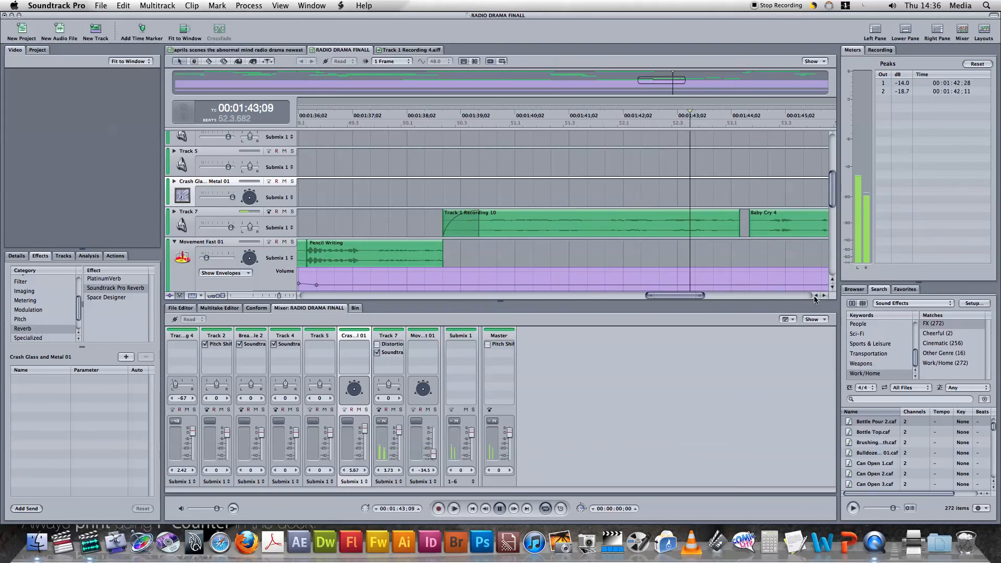
key(space)
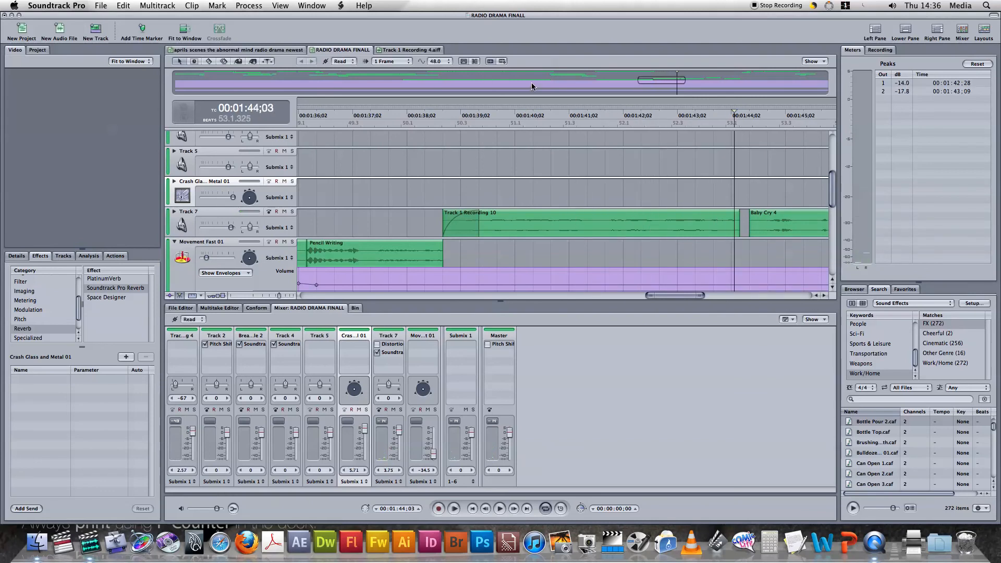
Move the playhead back to 00:00:49;07 and hide the Movement Fast 01 track's envelopes
click(533, 81)
drag(479, 78, 441, 75)
click(411, 74)
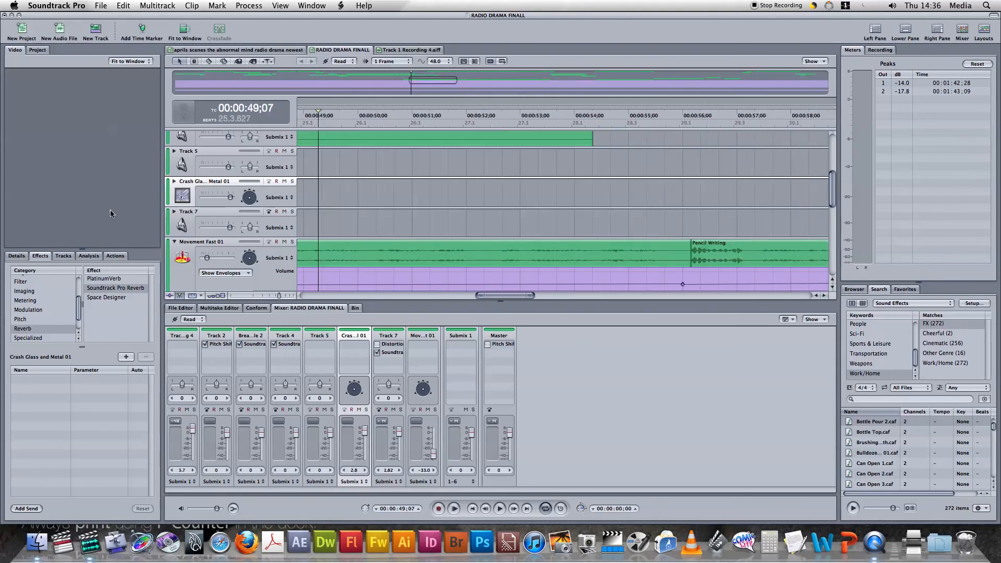
click(175, 242)
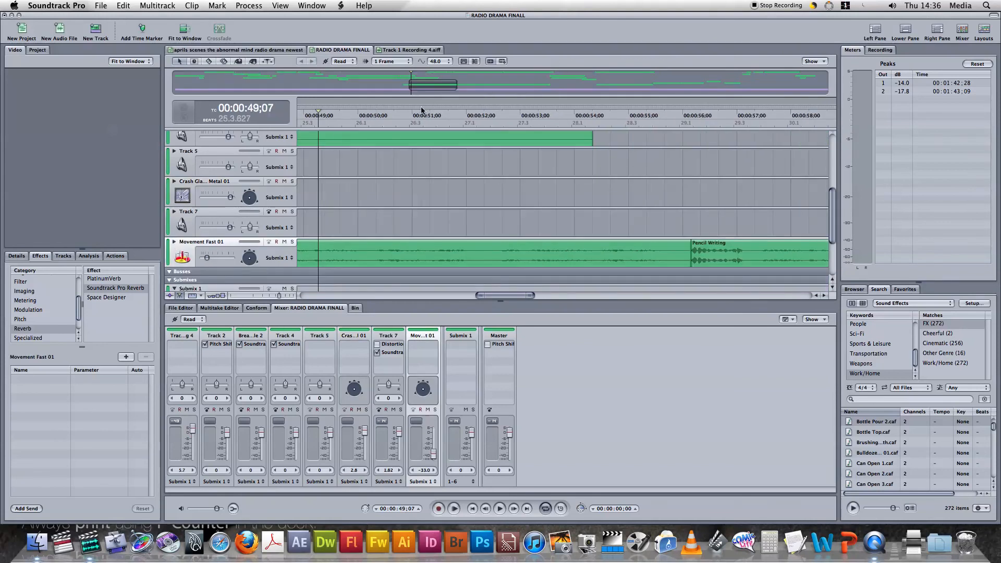
Play from 00:00:51;19, just before the Track 1 Recording 6 clips, pausing at 00:01:22;29 and continuing to 00:01:25;26
click(377, 74)
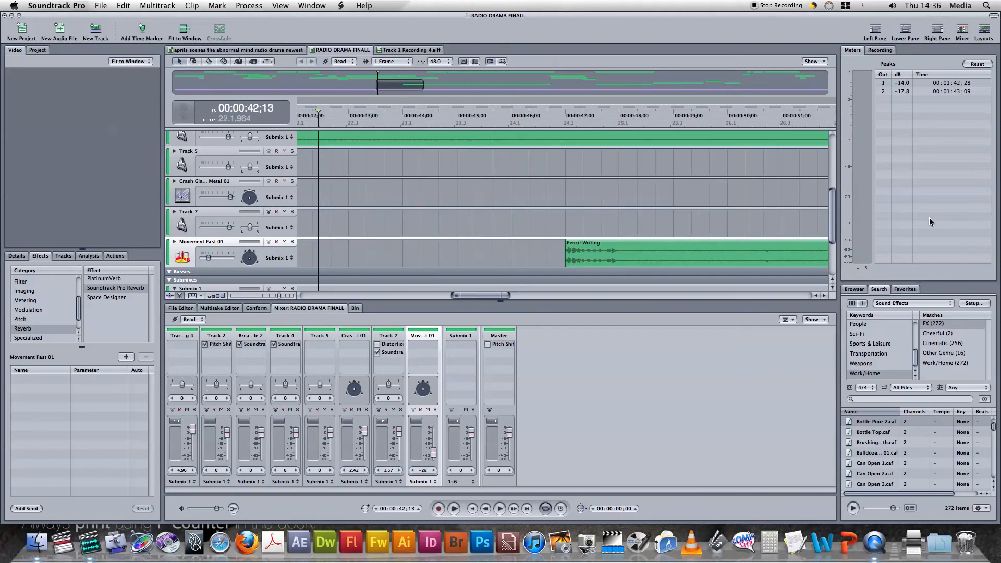
drag(831, 219, 812, 172)
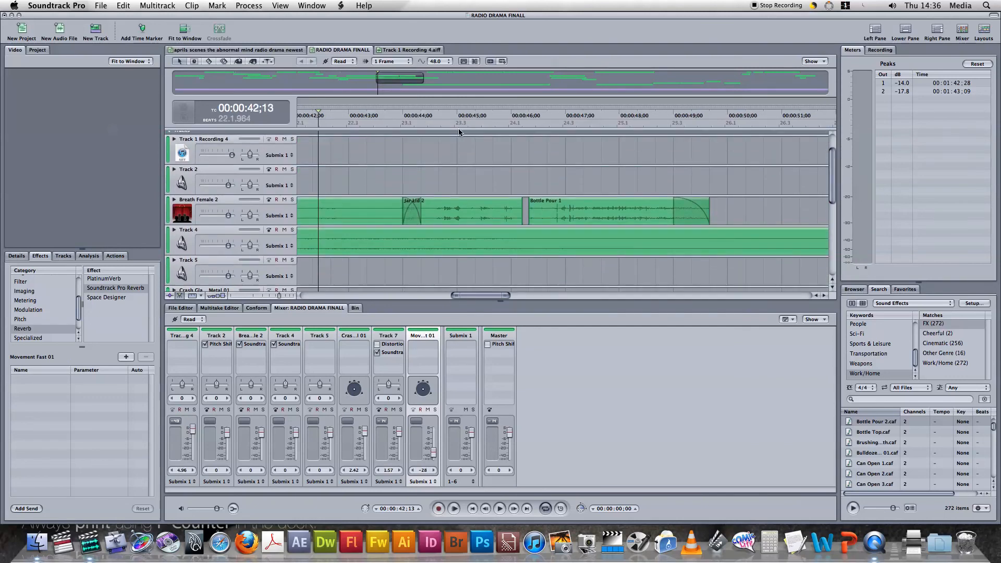
click(823, 295)
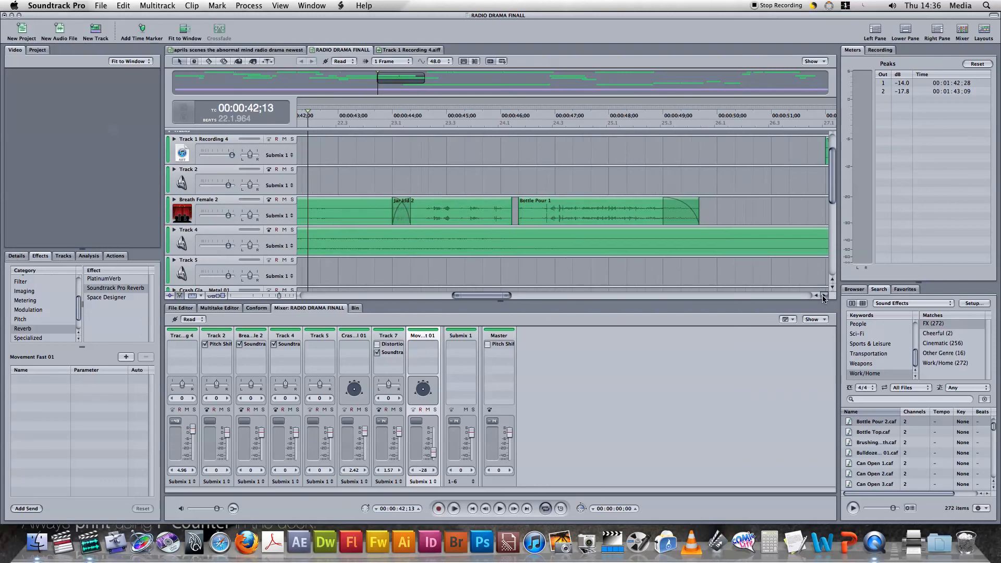
drag(824, 296, 824, 296)
click(411, 153)
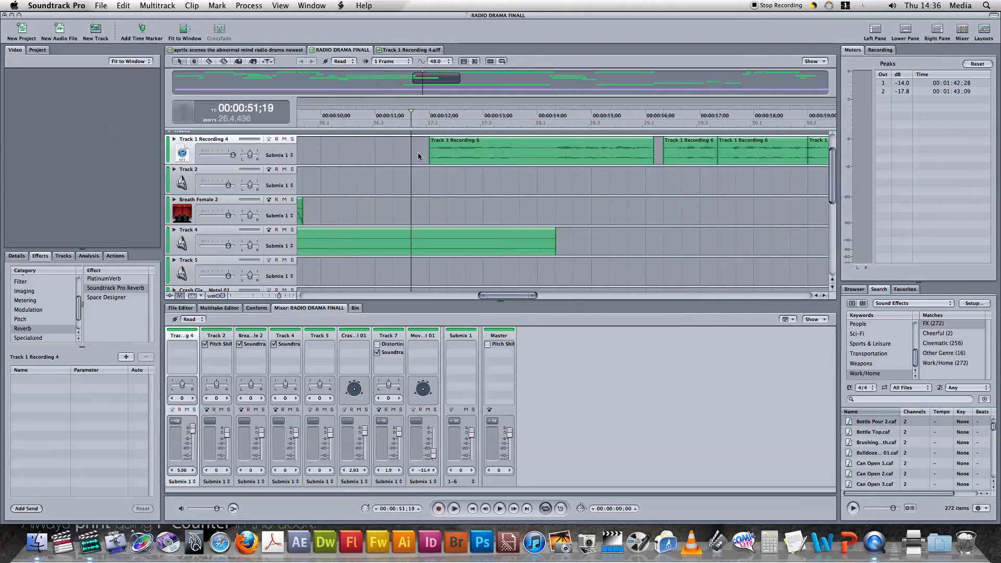
key(space)
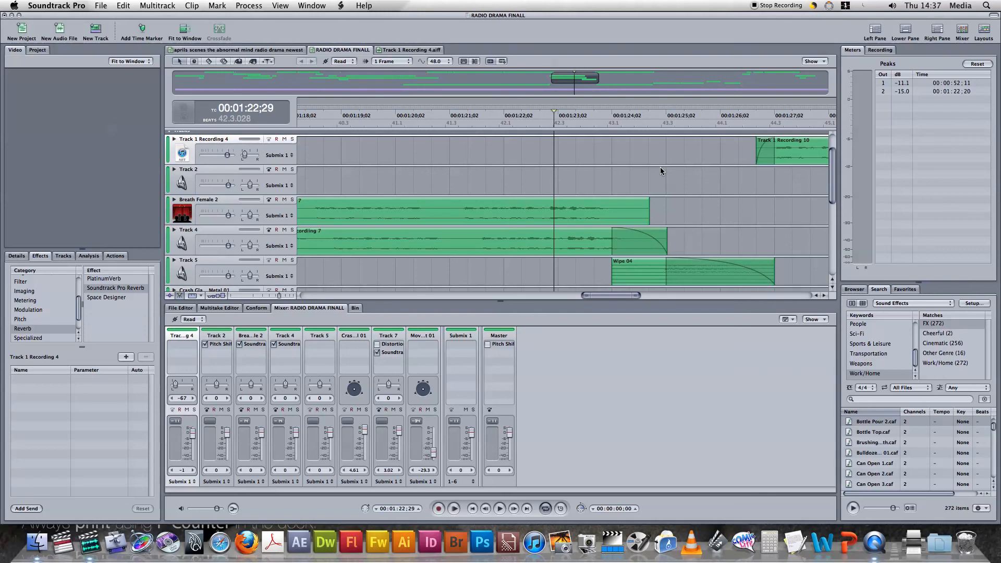
key(space)
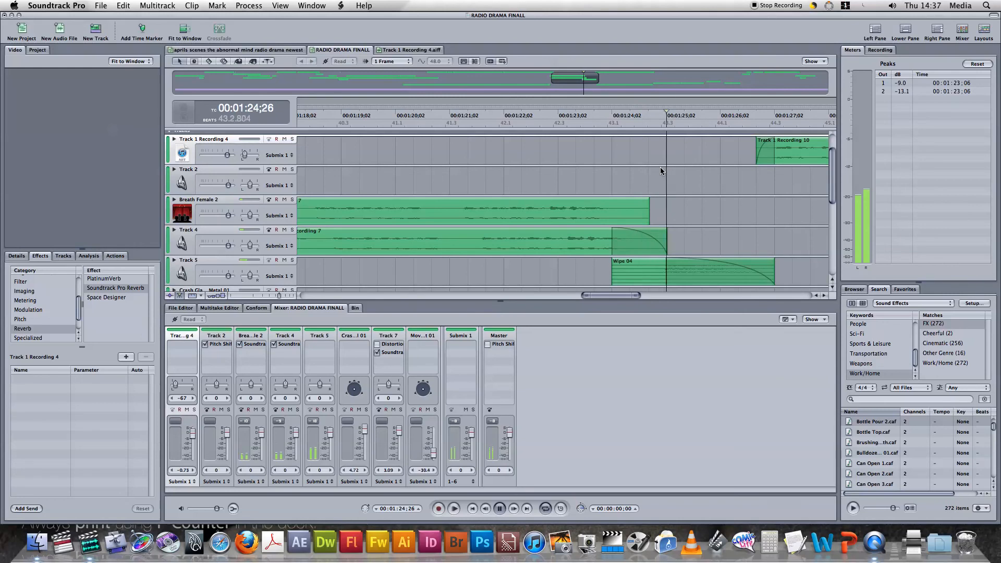
key(space)
Select the Wipe 04 clip on Track 5, place the playhead at 00:01:24;11 and preview the Bulldoze... 01.caf sound effect
click(667, 274)
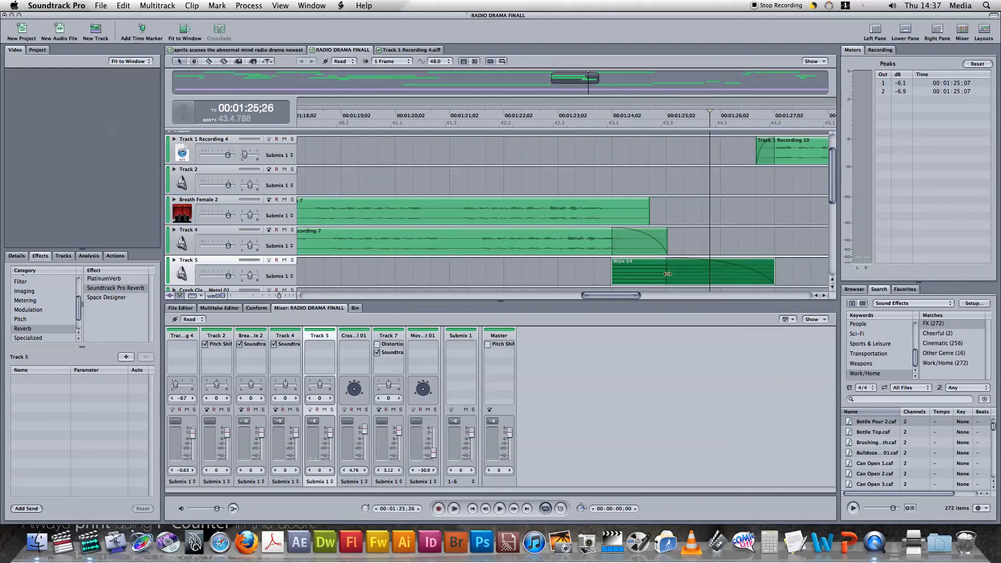
click(630, 270)
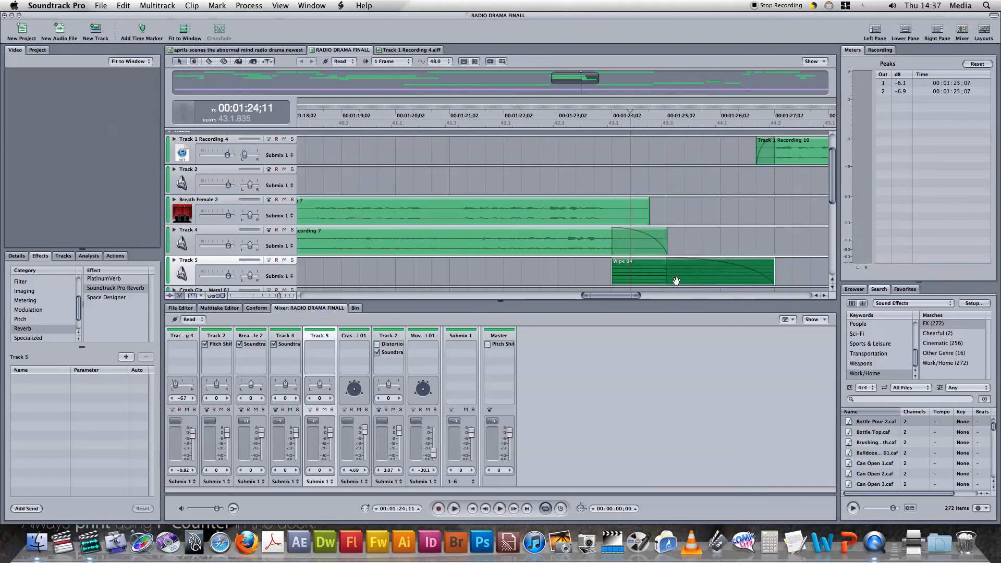
click(920, 452)
click(854, 508)
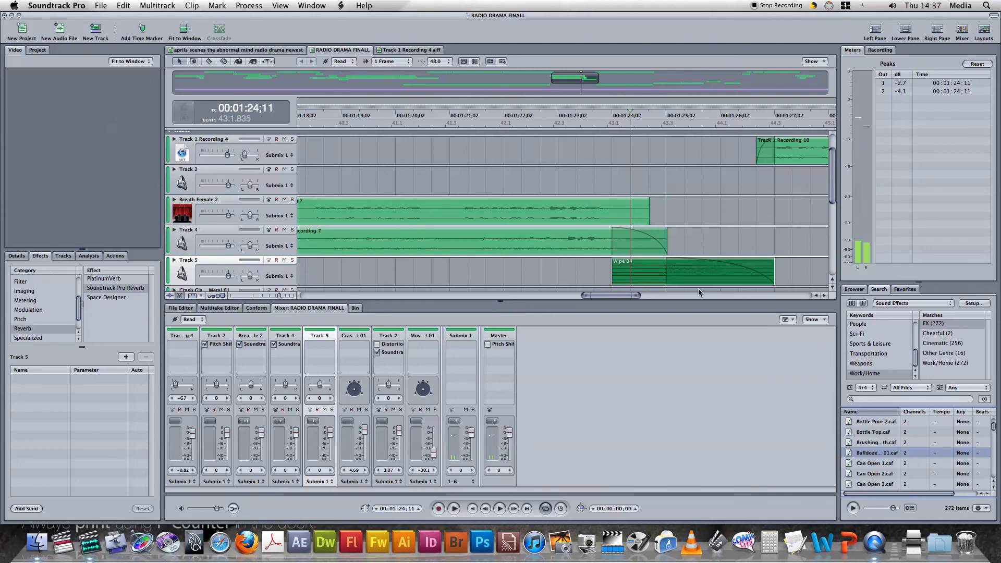
Play the Wipe 04 fade-out into the Track 1 Recording 10 fade-in, from 00:01:25;11 to 00:01:27;17
click(559, 243)
click(689, 232)
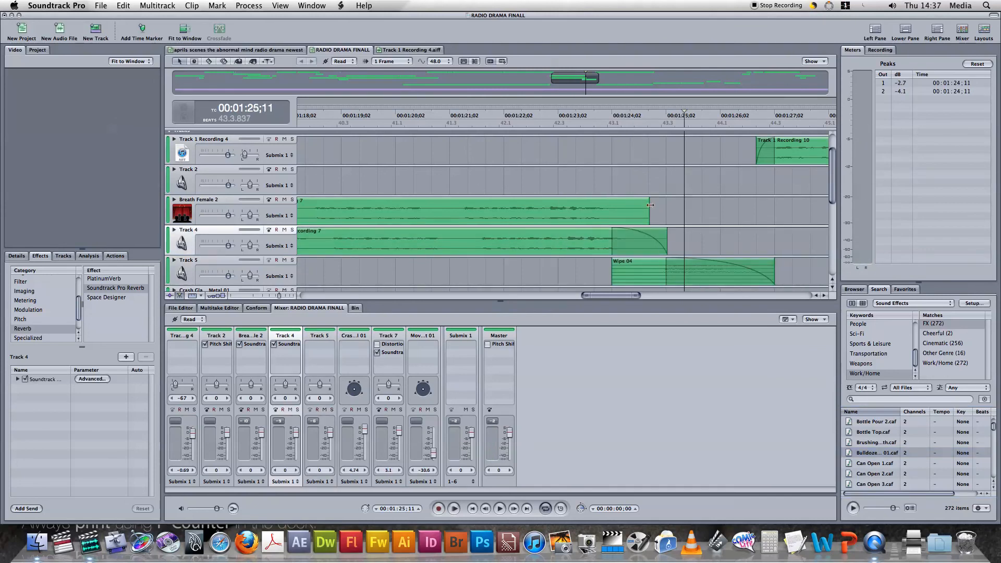
key(space)
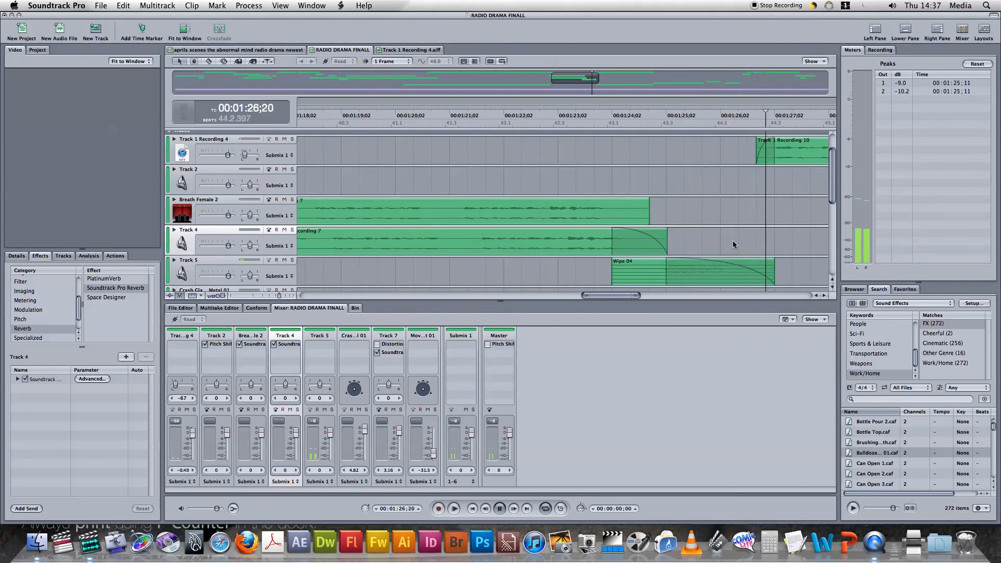
key(space)
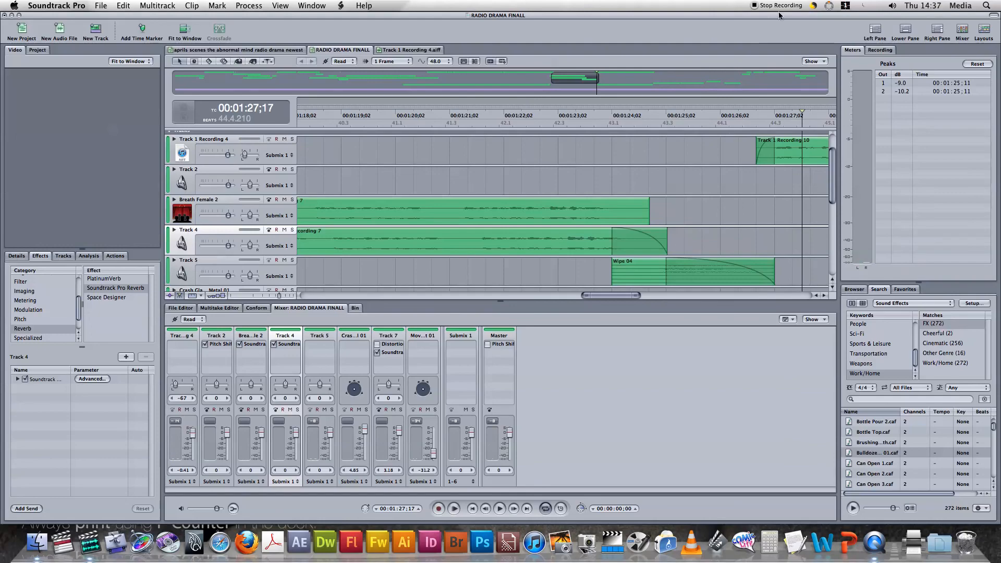